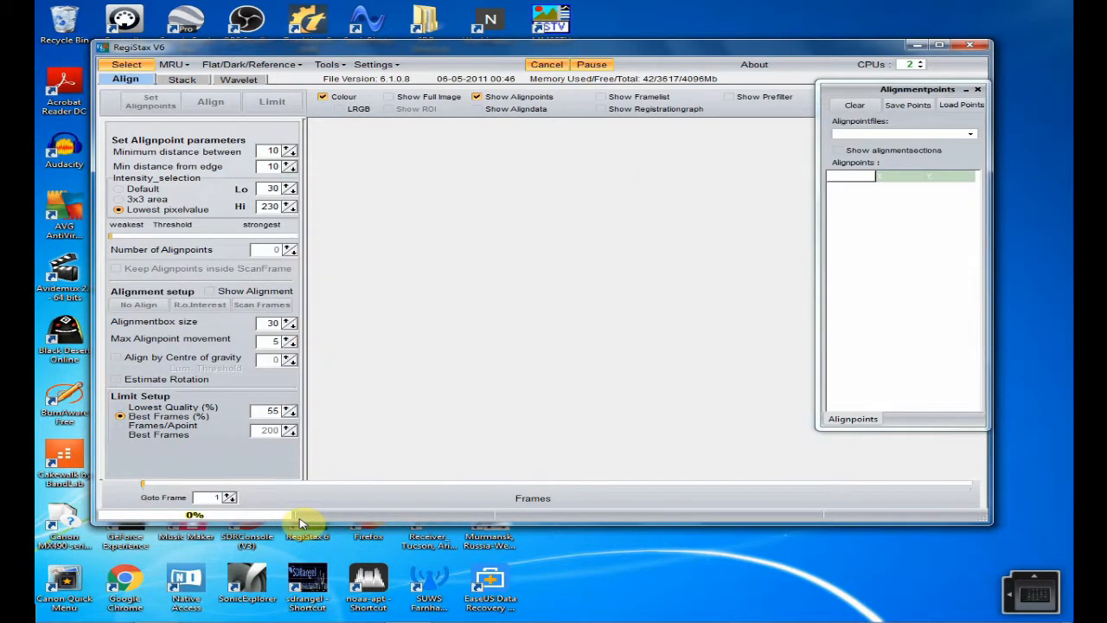
- Open the moon photo 20191016_235534 from the 10-16-17-19 folder and show the full image in the preview
click(128, 66)
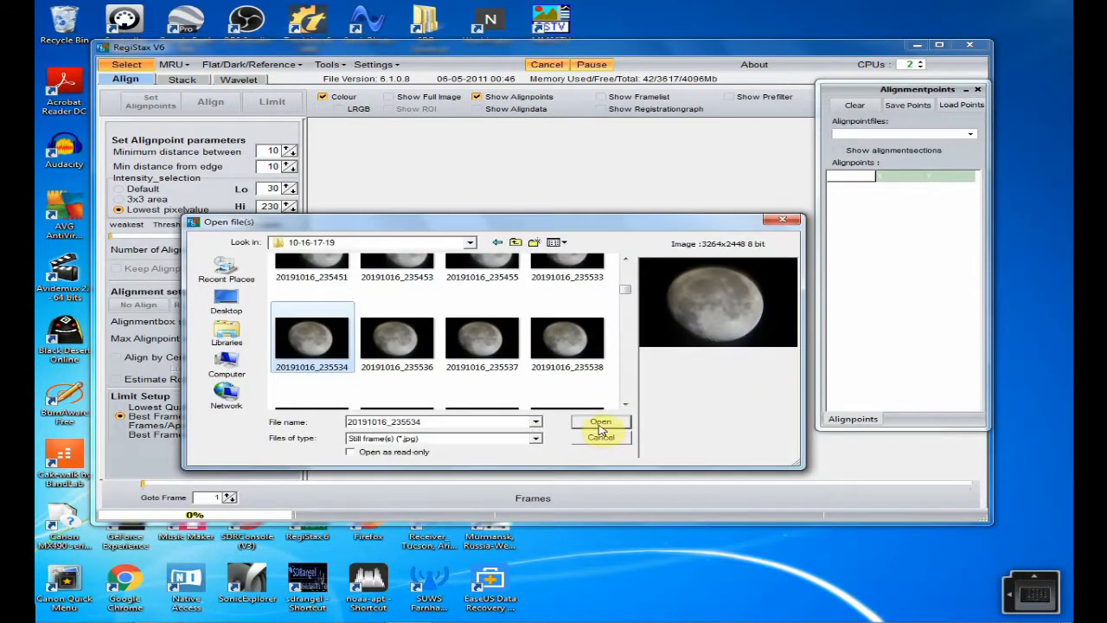
click(598, 424)
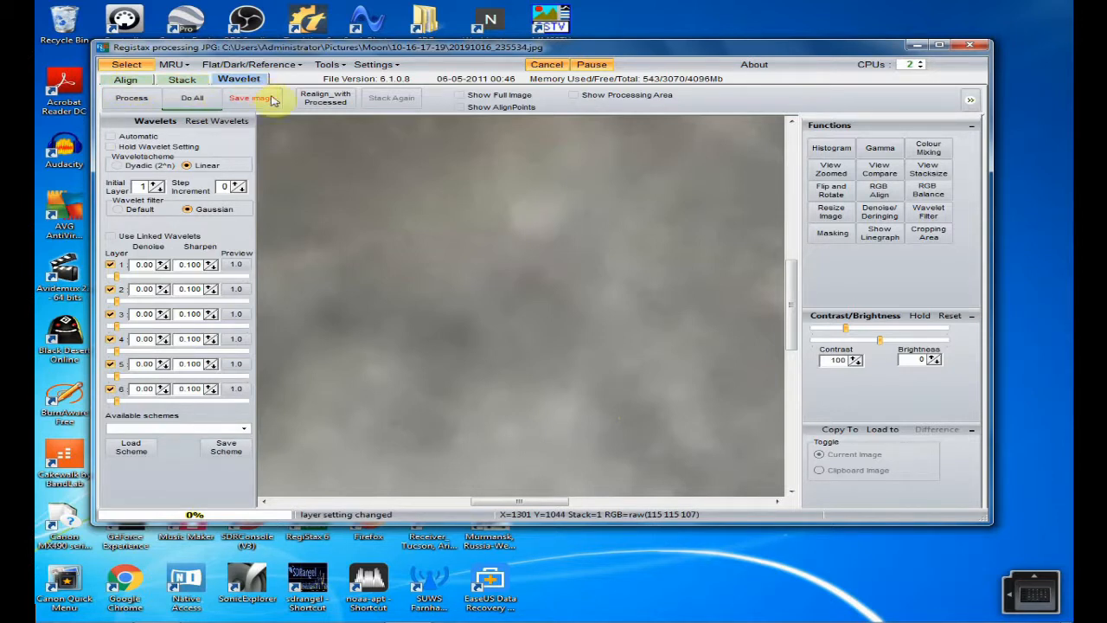
click(460, 97)
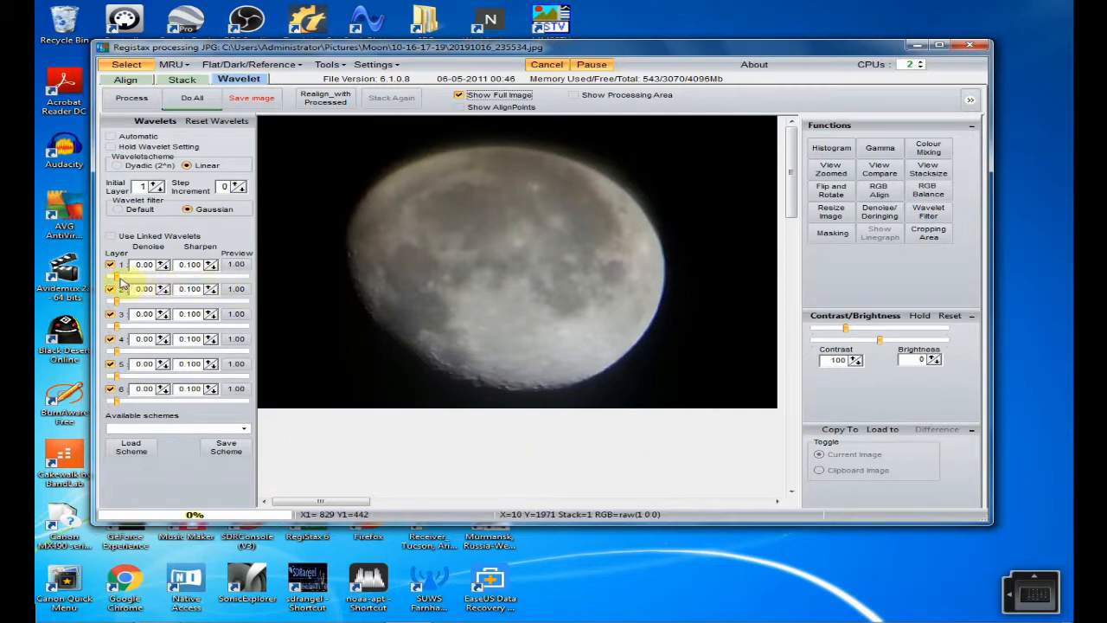
- Raise the wavelet sharpening of layer 1 to about 23.2
drag(119, 278, 131, 280)
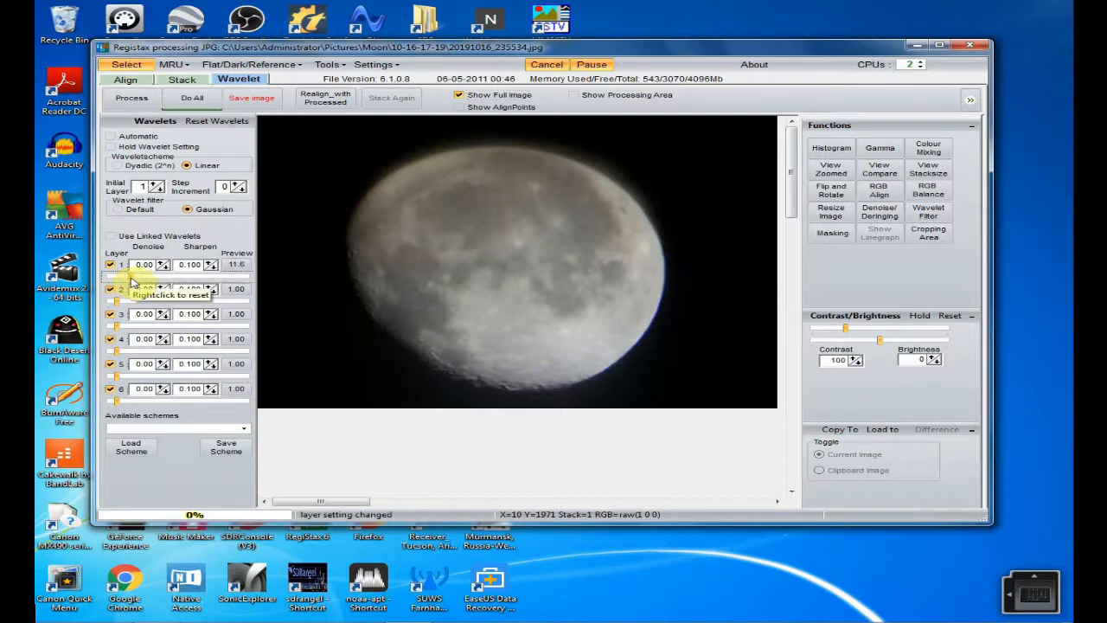
drag(132, 277, 141, 279)
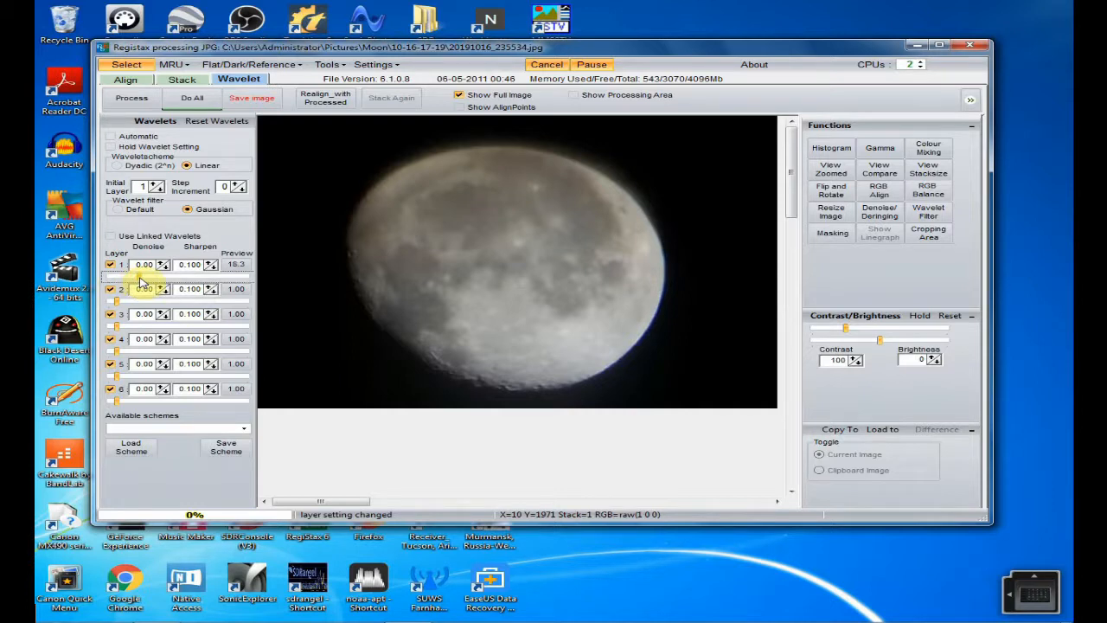
drag(142, 281, 147, 282)
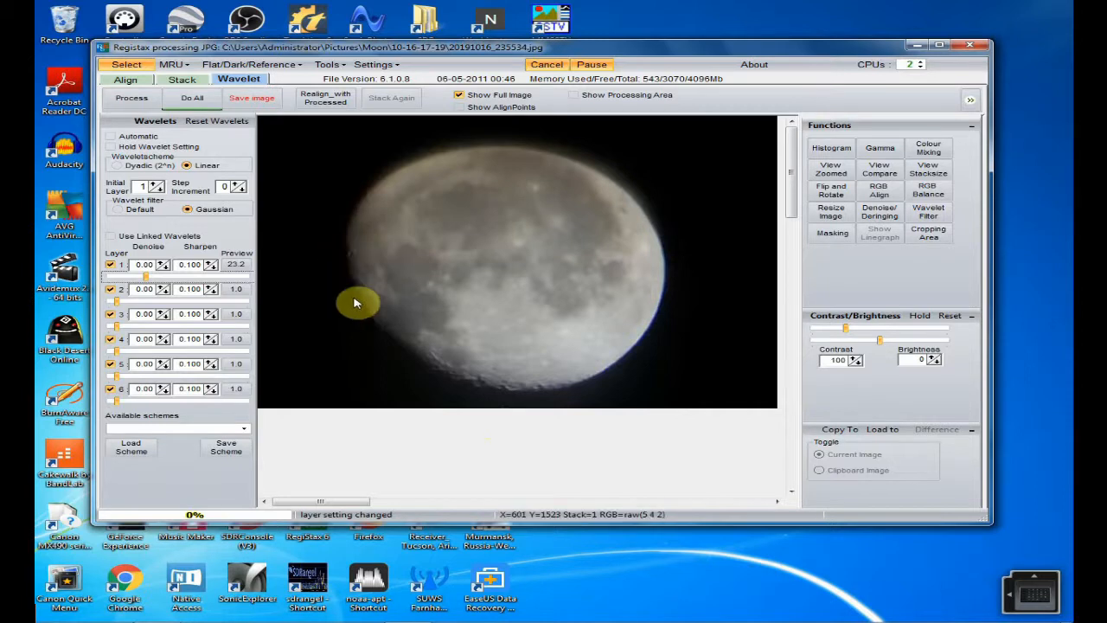
- Set wavelet layers 2 to 6 to about 9.7, 6.7, 4.8, 4.2 and 0.8, and apply the processing to the entire image
drag(116, 301, 125, 305)
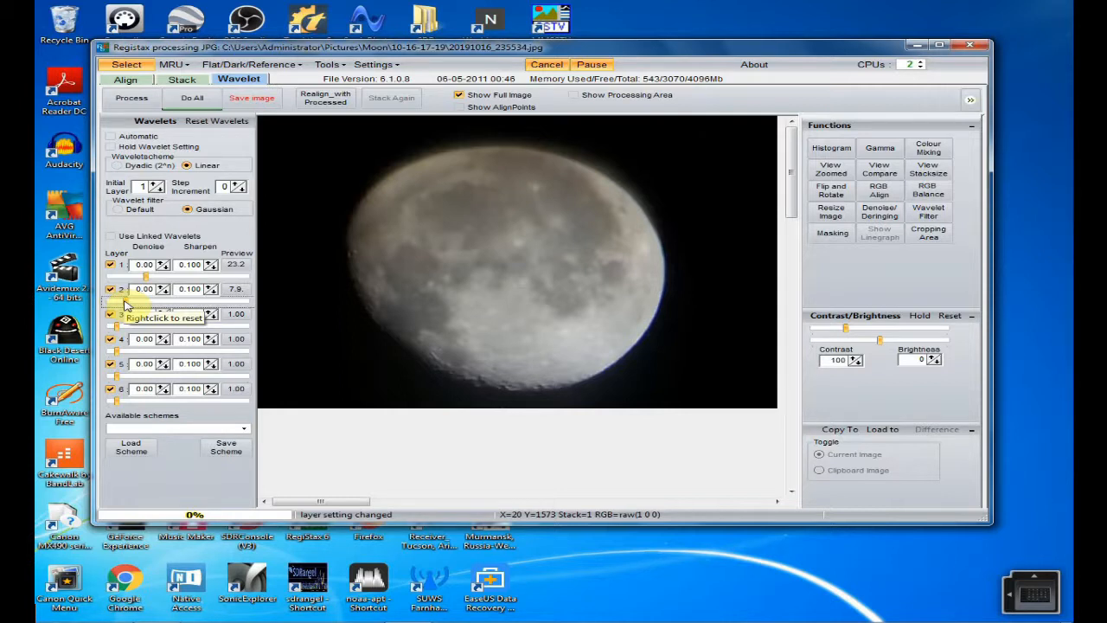
drag(124, 304, 127, 305)
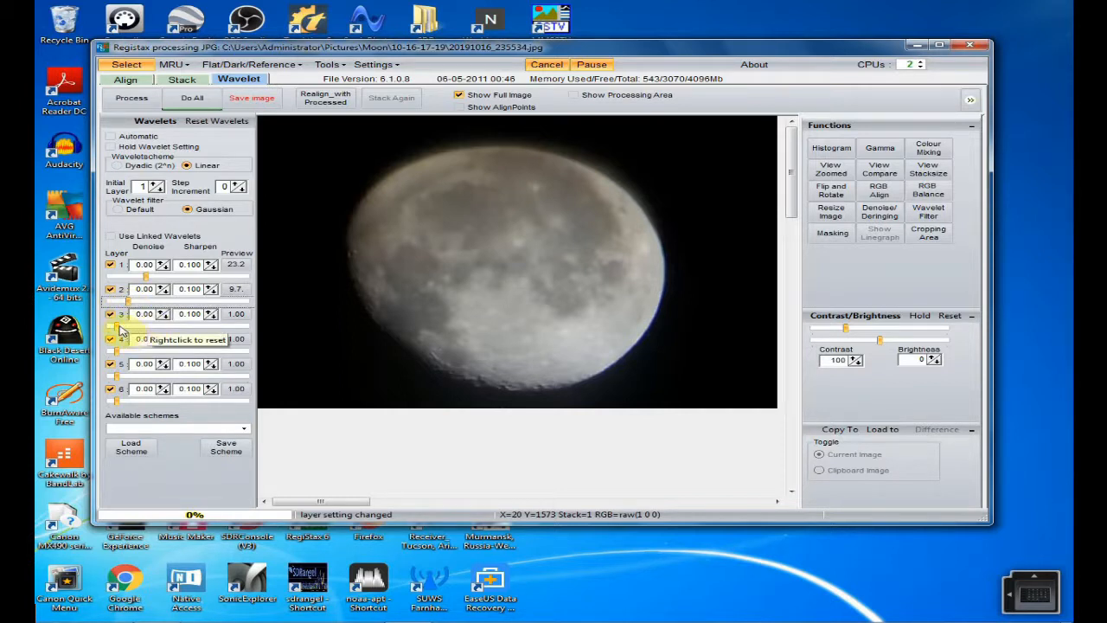
drag(120, 329, 126, 330)
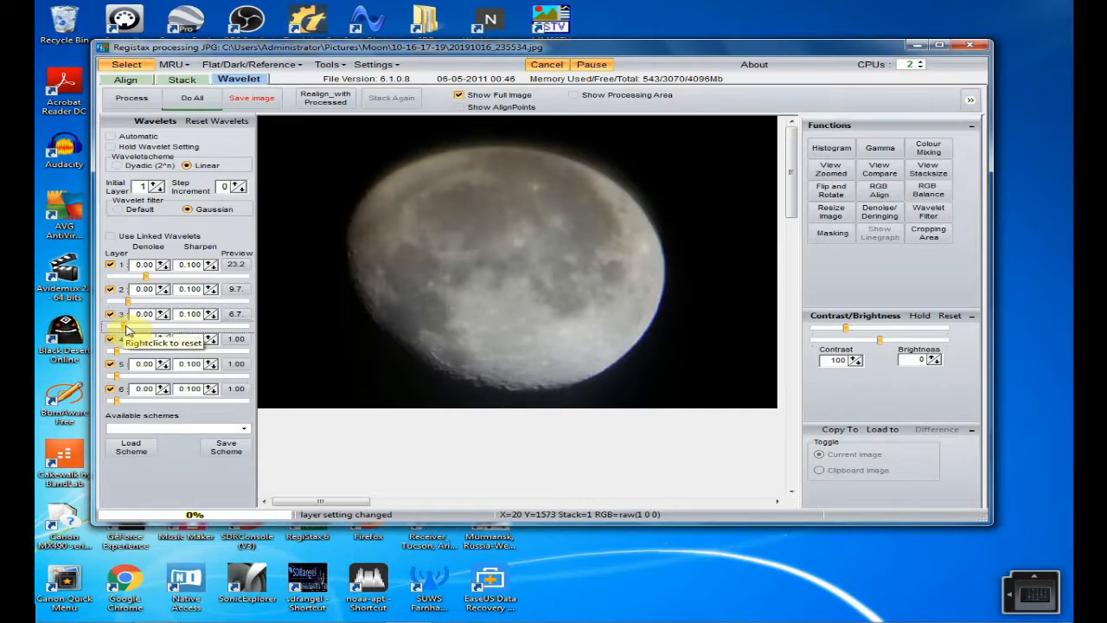
drag(116, 353, 116, 403)
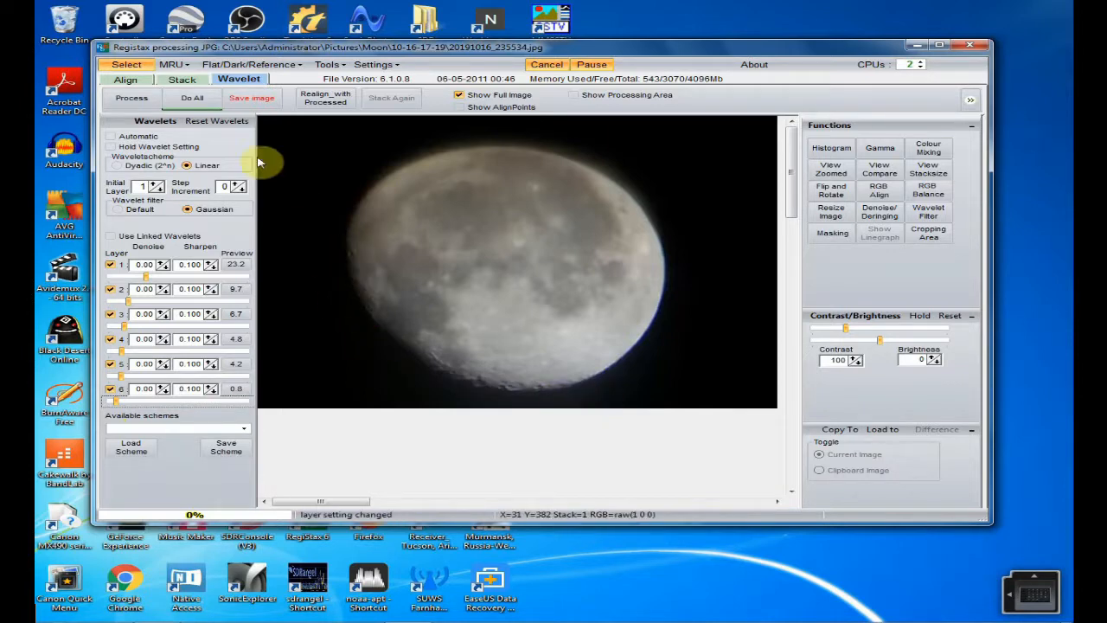
click(196, 101)
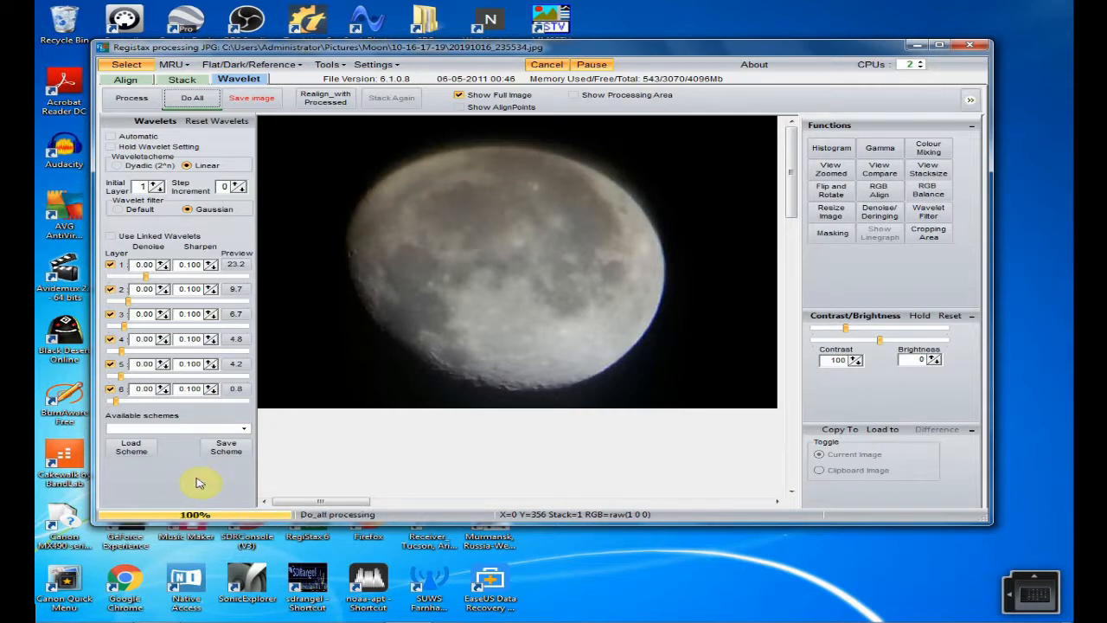
click(251, 99)
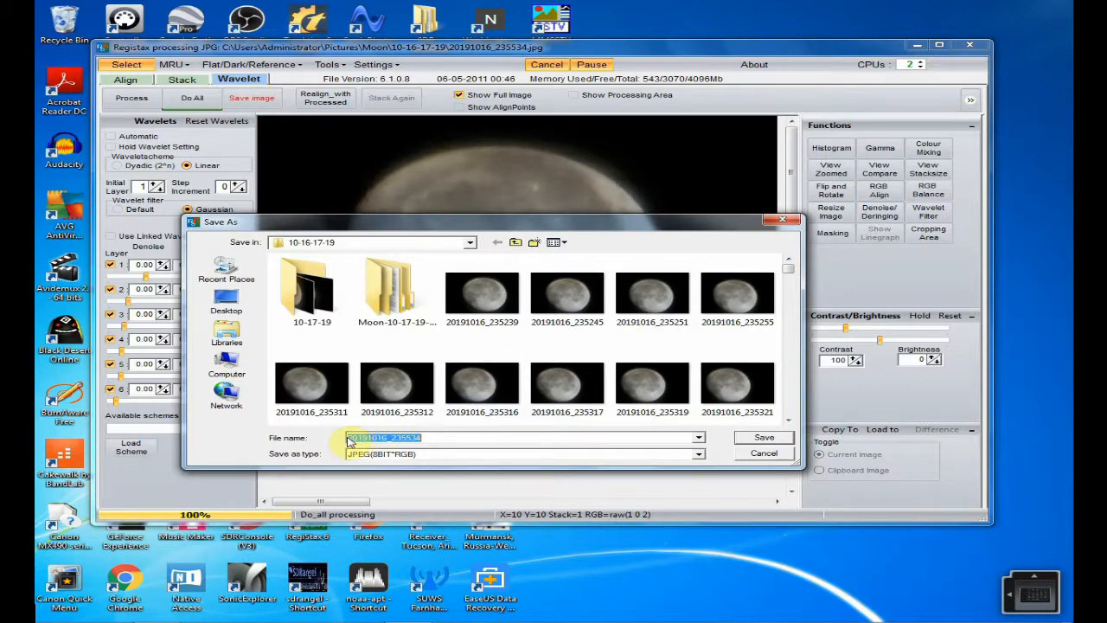
click(349, 437)
text(Moon-)
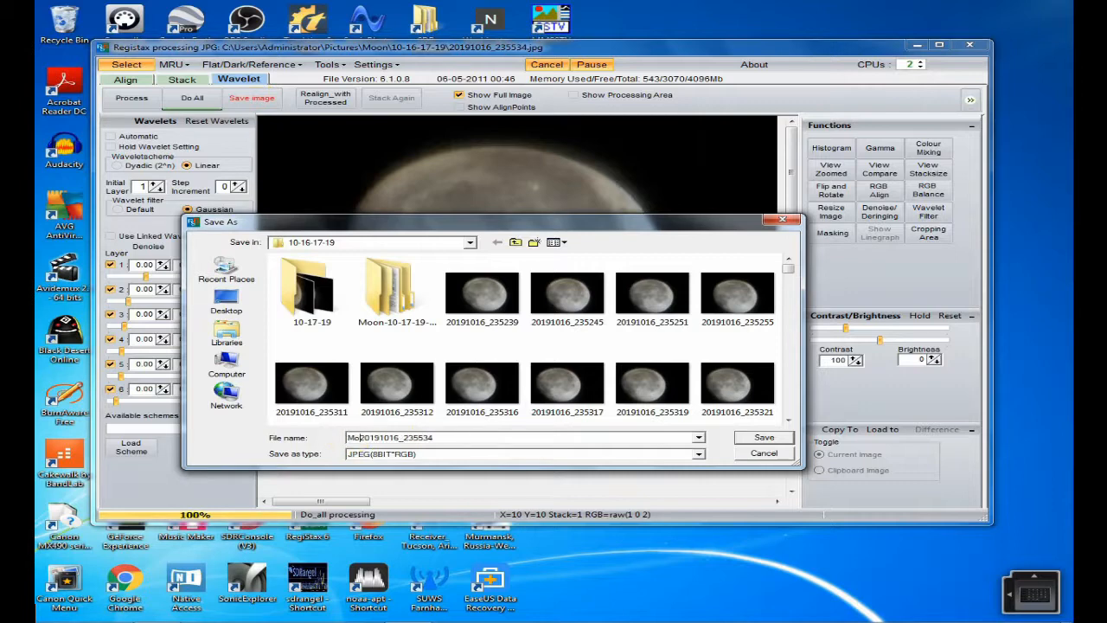
text(0-16-19)
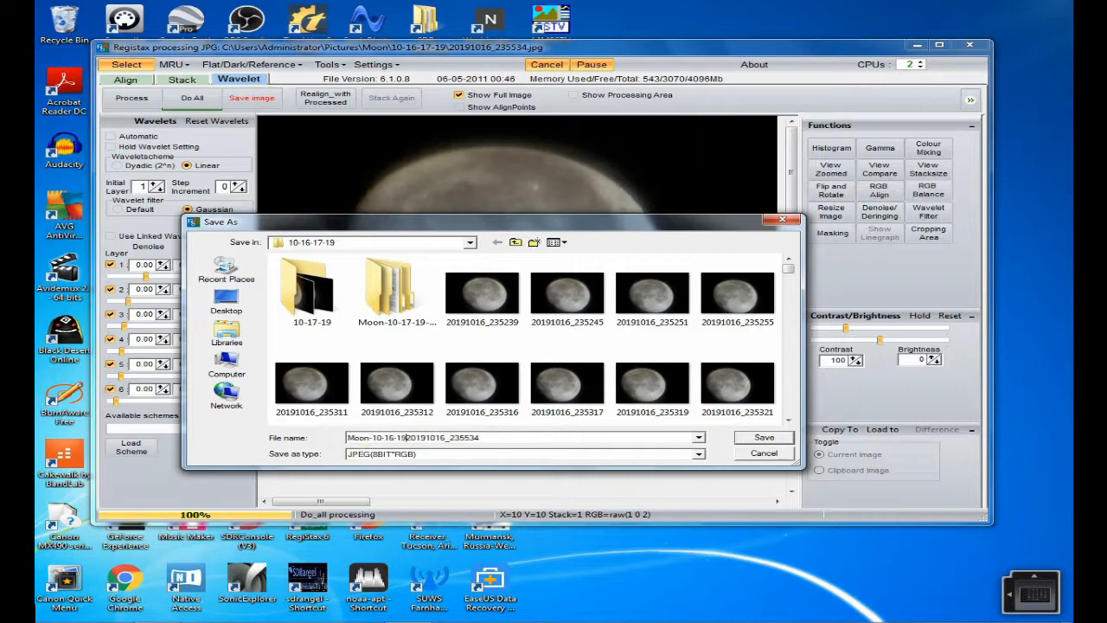
text(-)
click(481, 434)
click(751, 440)
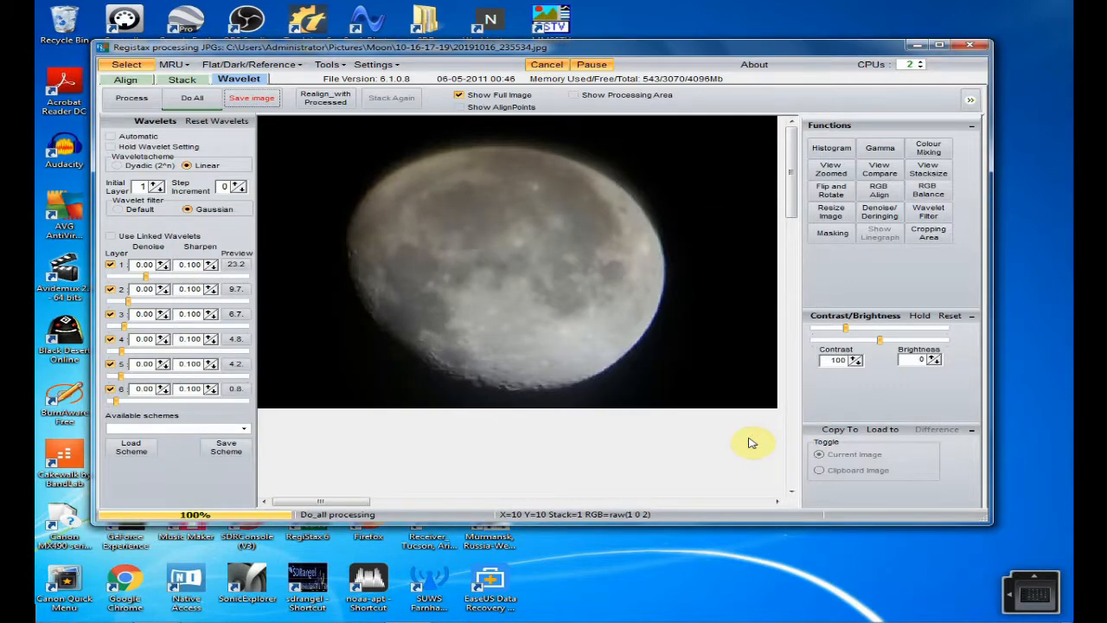
click(979, 49)
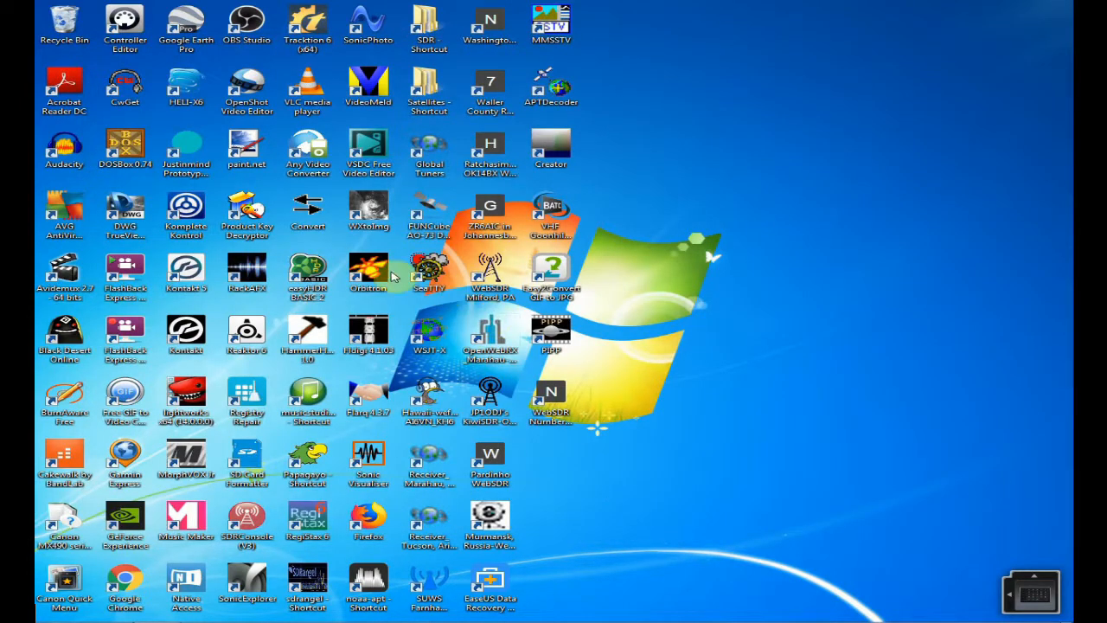
double_click(309, 275)
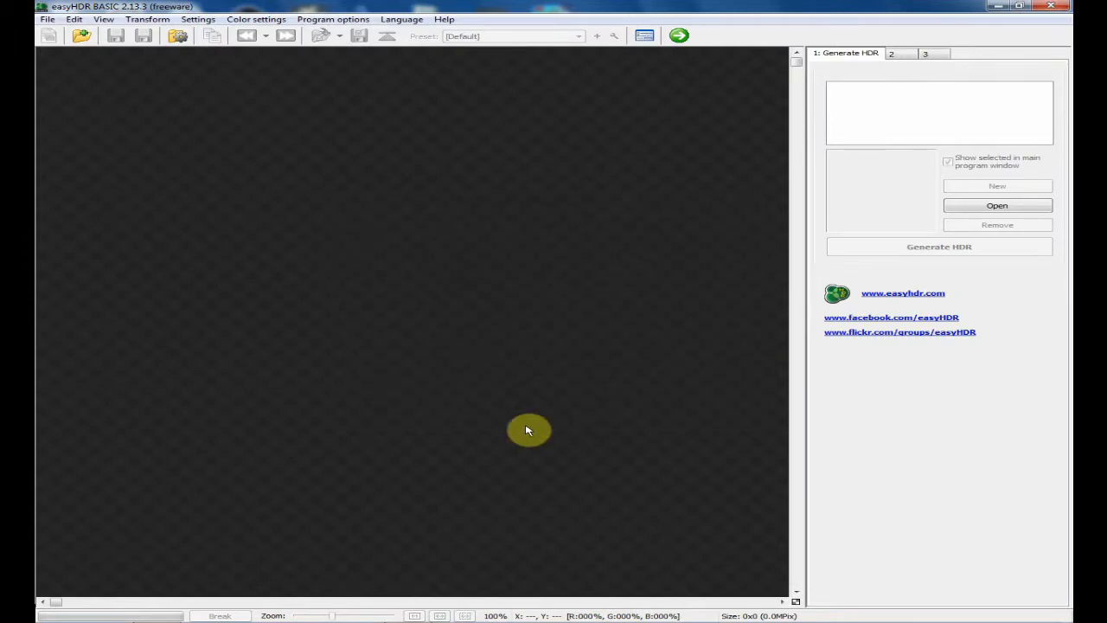
click(48, 22)
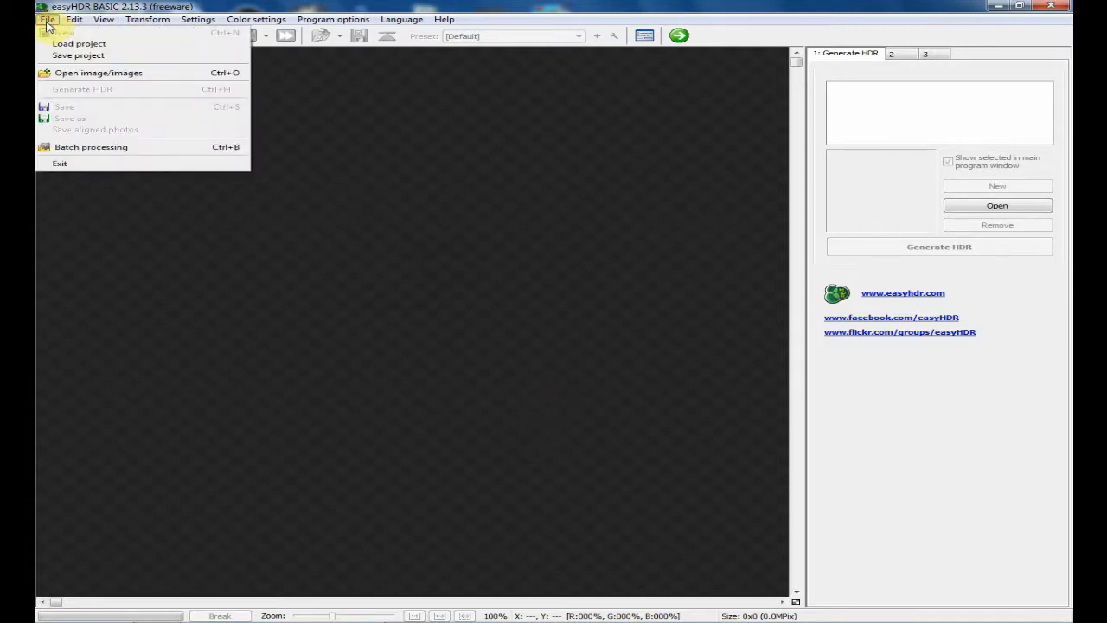
click(84, 74)
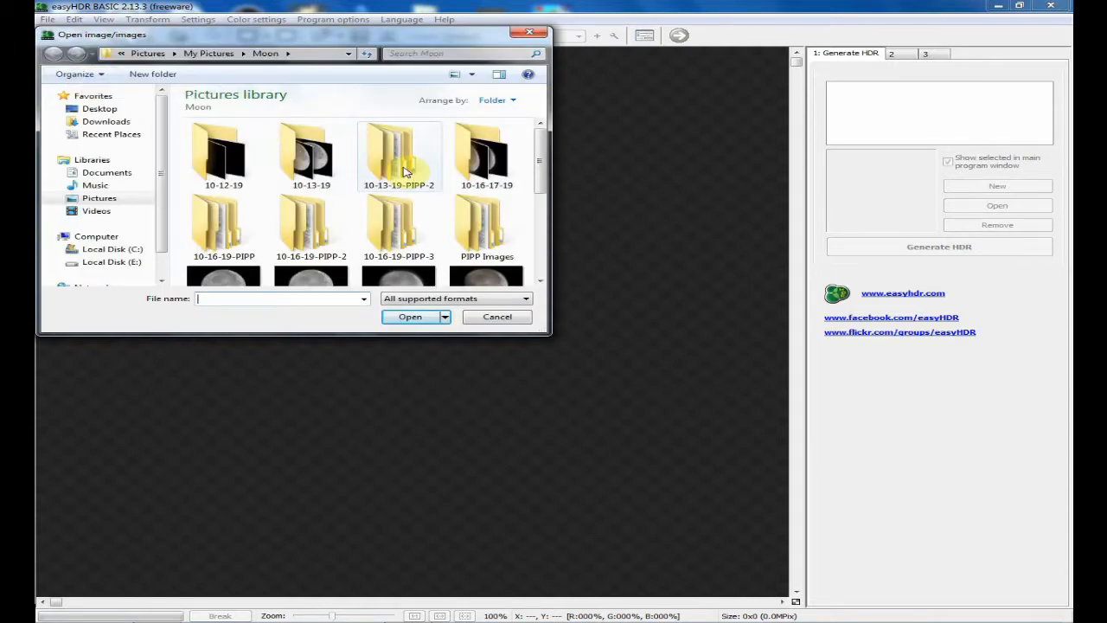
double_click(470, 173)
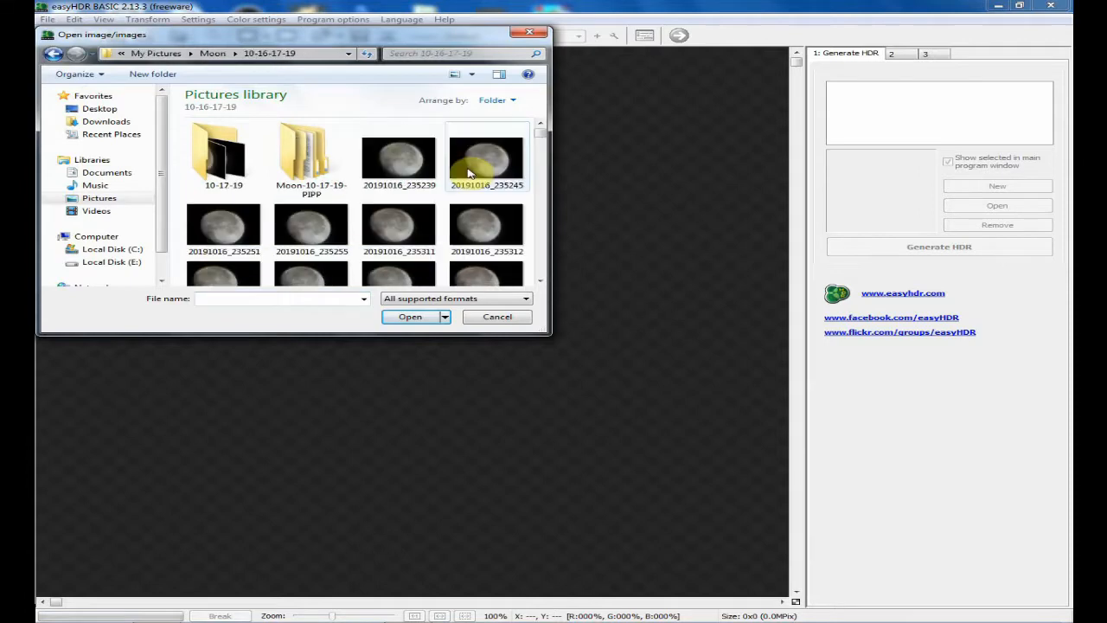
drag(542, 136, 540, 281)
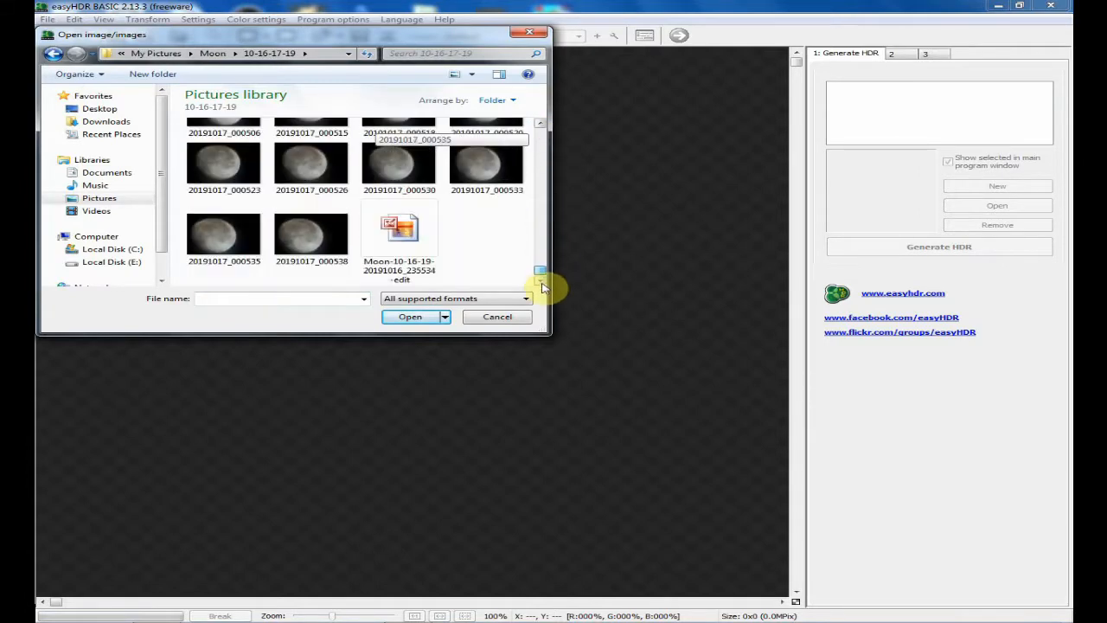
click(395, 246)
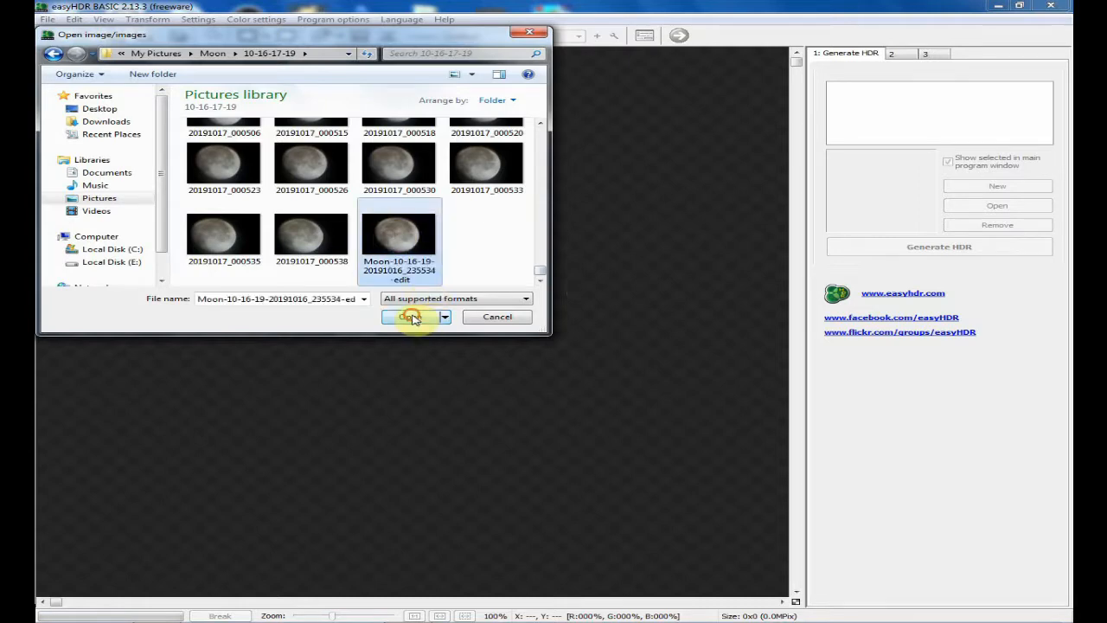
click(412, 317)
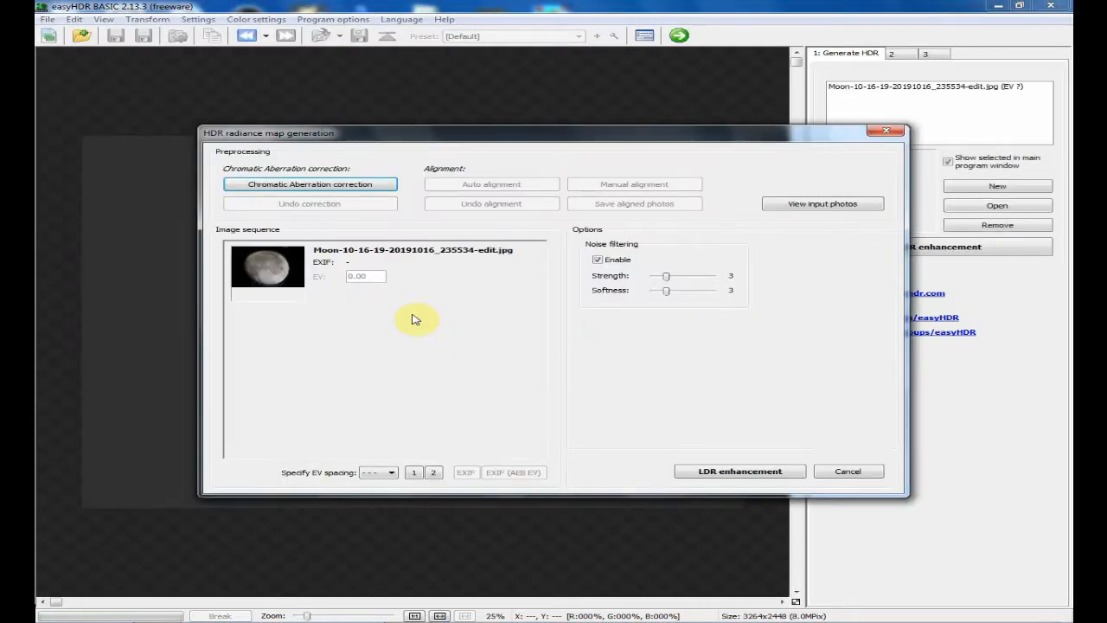
- Run LDR enhancement on the moon image and set the tone mapping to compression 0.89 and saturation 1.09
click(701, 471)
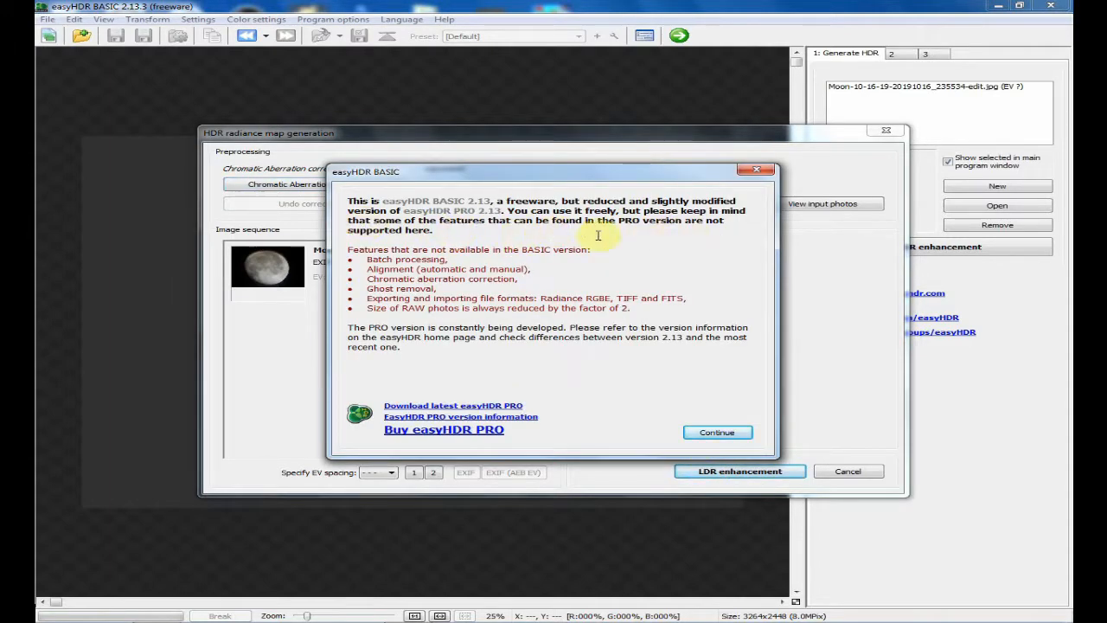
click(716, 431)
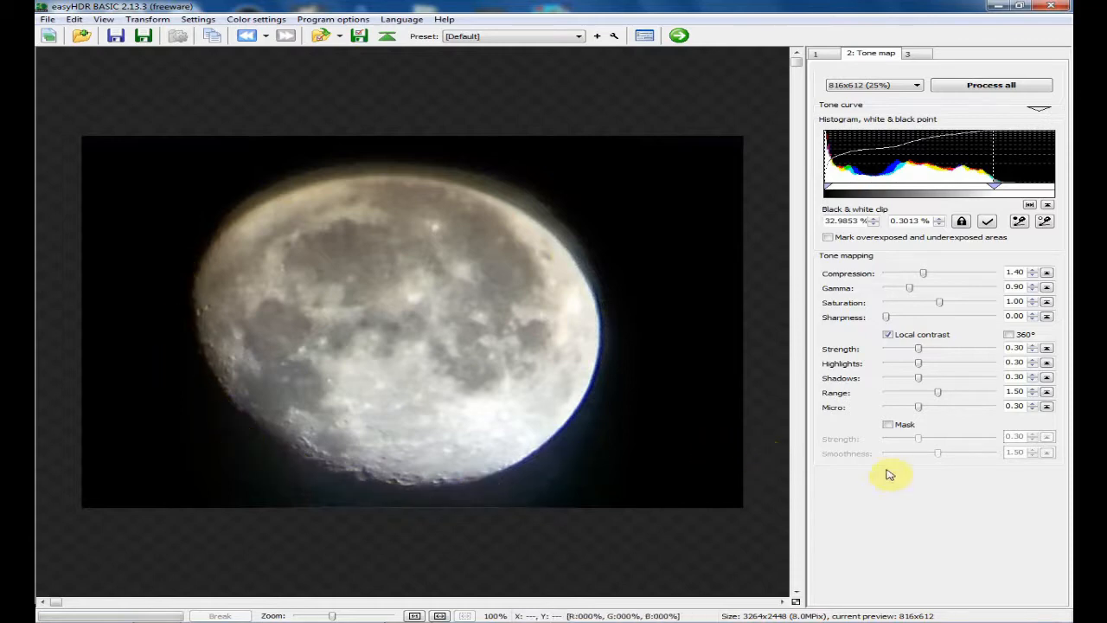
click(942, 303)
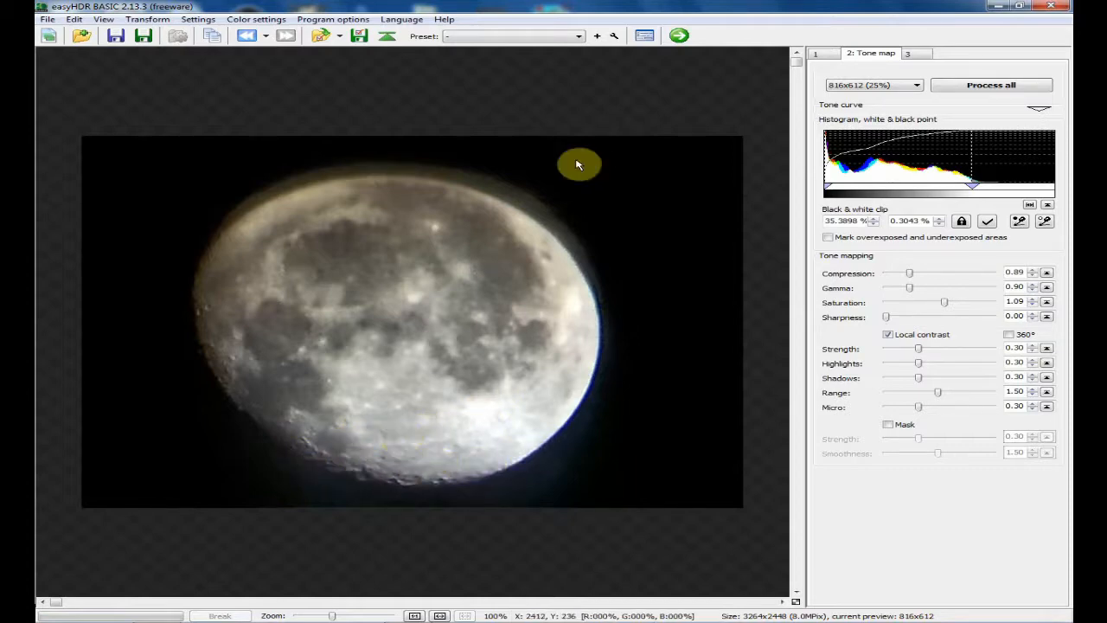
- Process the photo at full resolution, save it as a 100% quality JPEG in the 10-16-17-19 folder, and exit without saving again
click(117, 36)
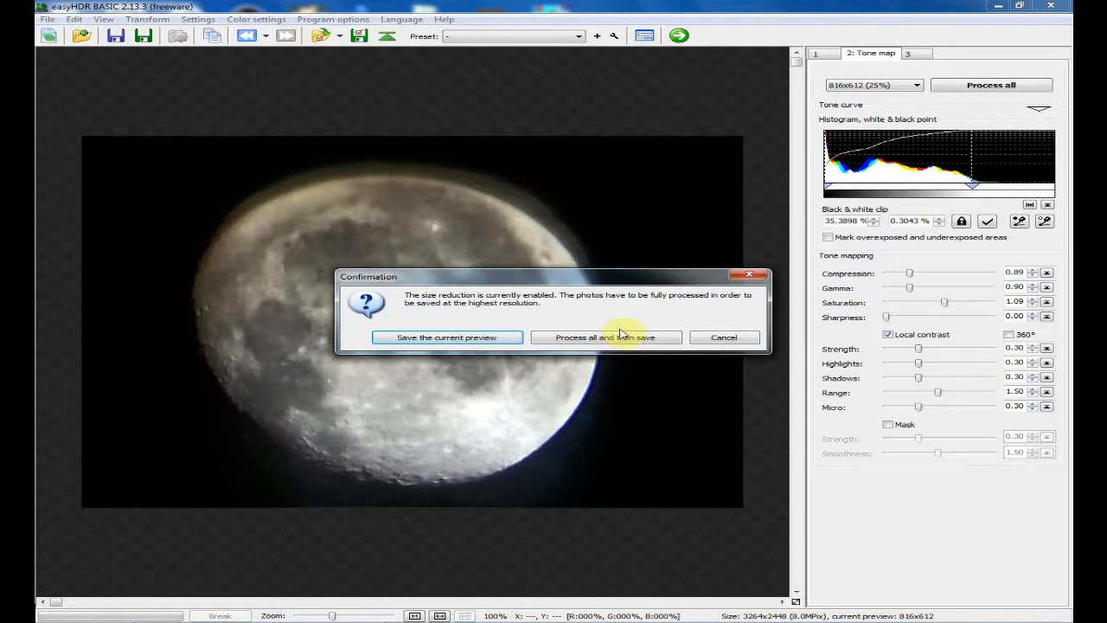
click(619, 339)
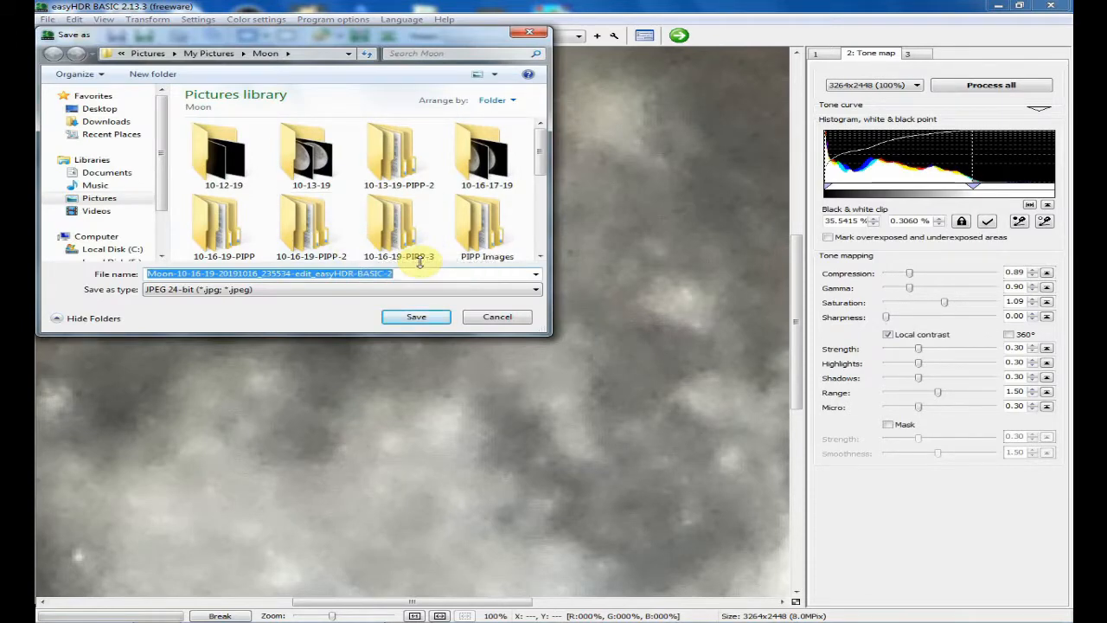
double_click(480, 156)
click(417, 318)
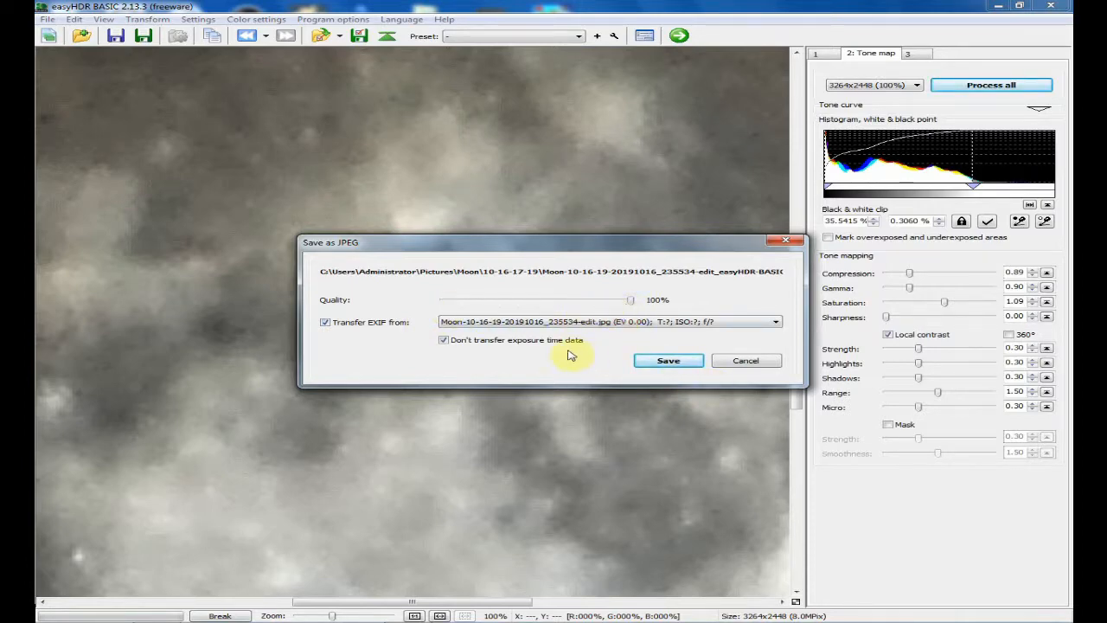
click(664, 361)
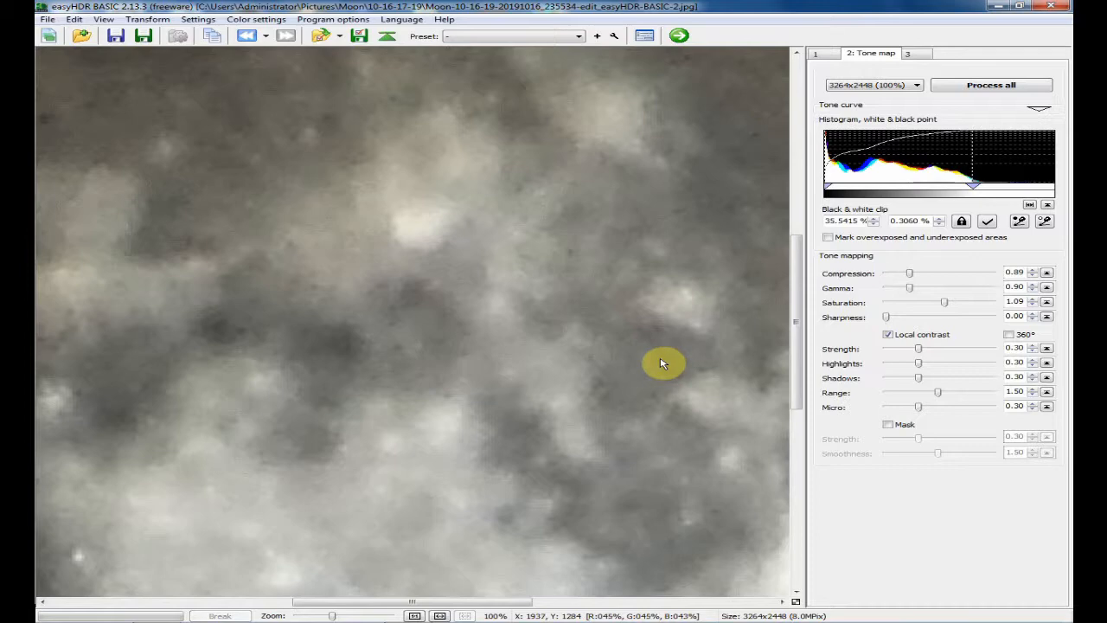
click(1061, 7)
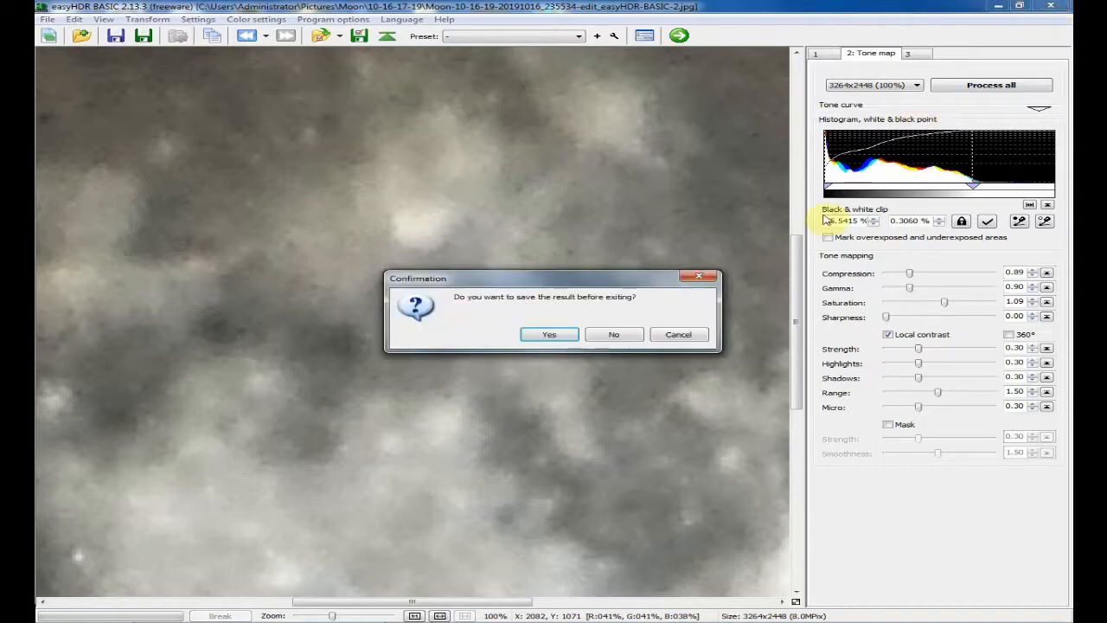
click(616, 335)
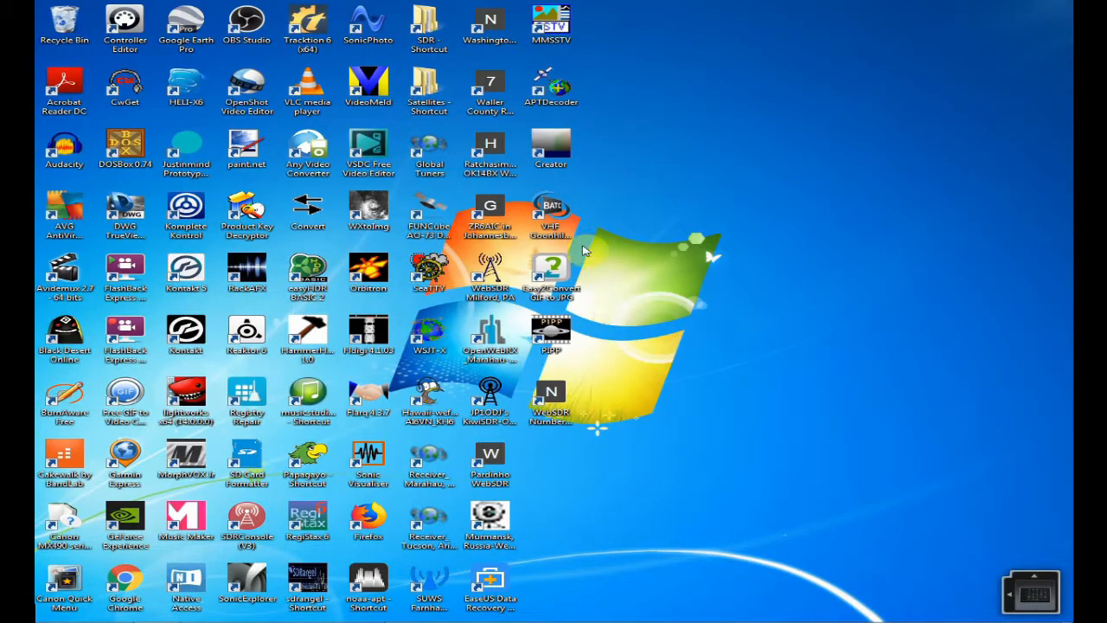
- Start paint.net and close the blank untitled image
double_click(244, 144)
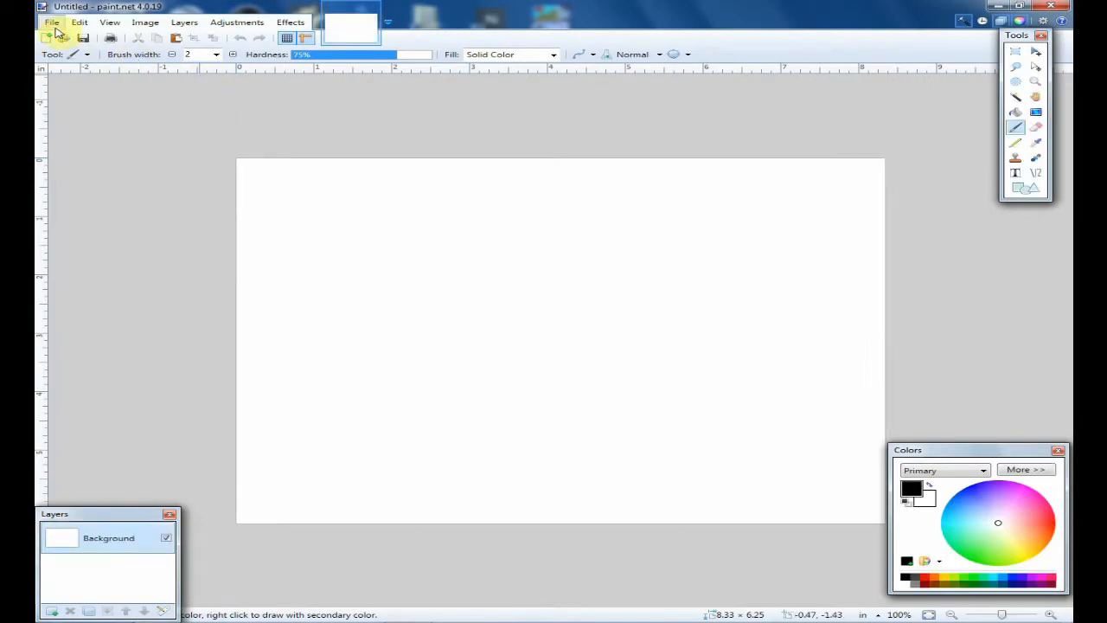
click(52, 23)
click(77, 90)
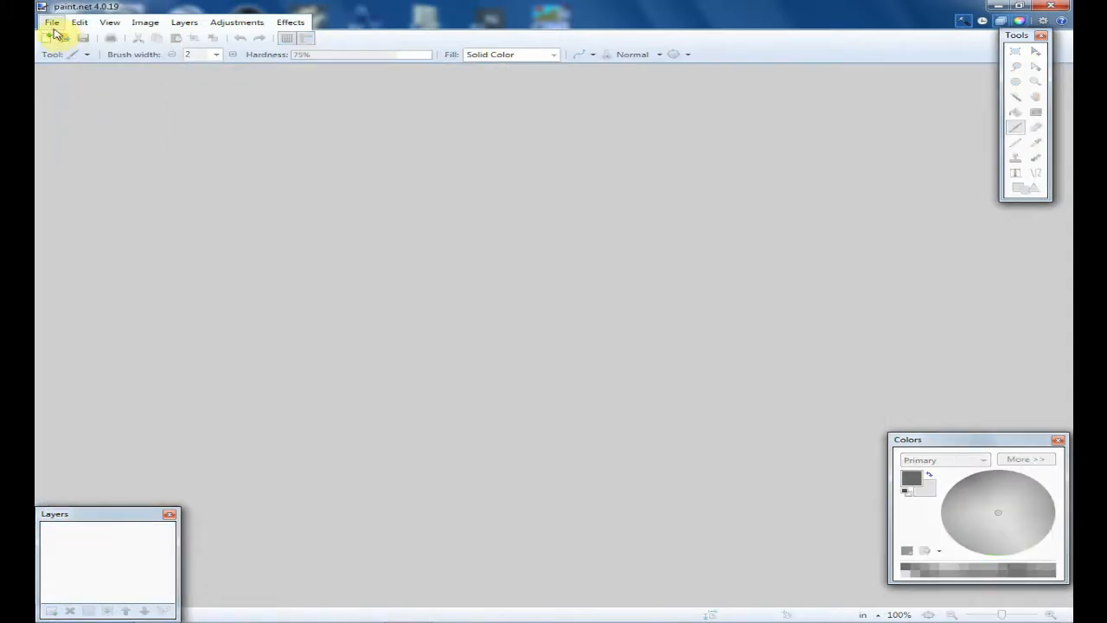
click(52, 23)
click(76, 50)
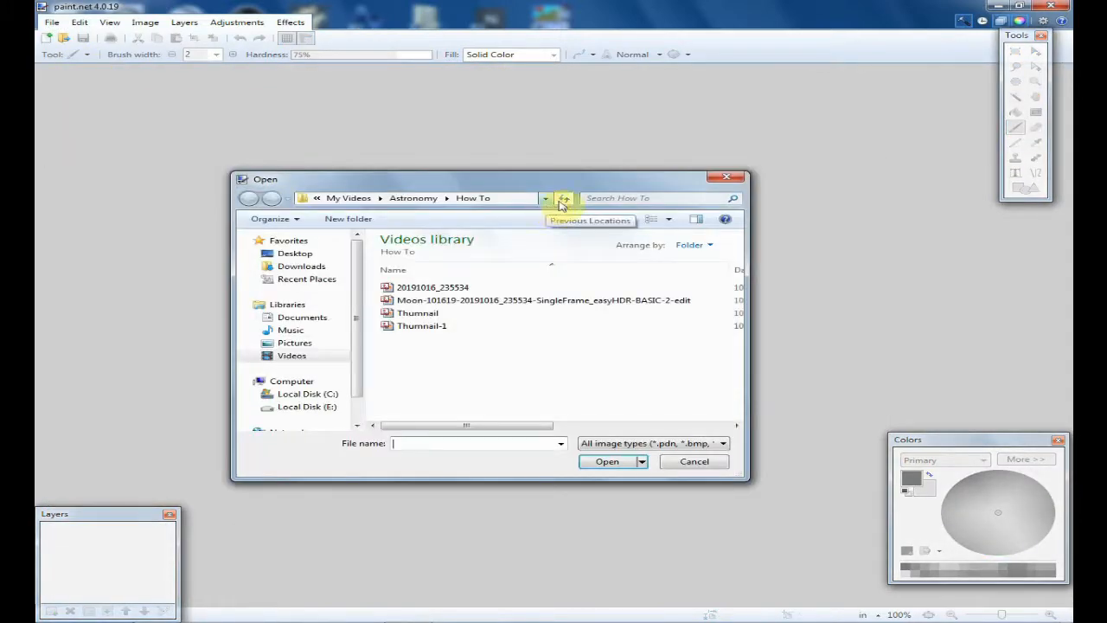
click(294, 343)
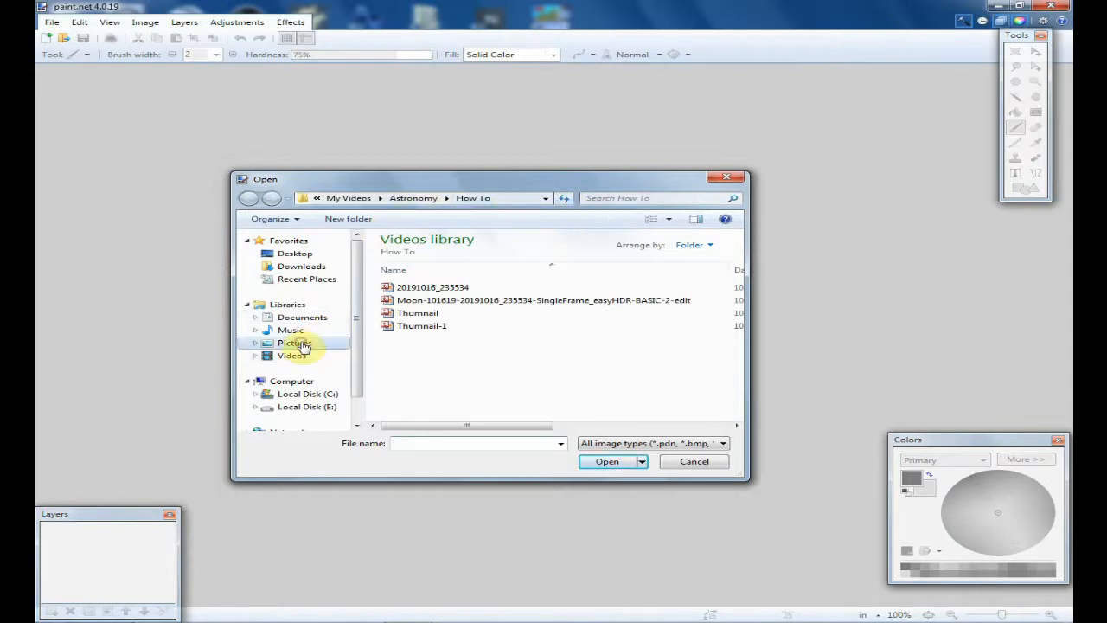
drag(736, 291, 734, 343)
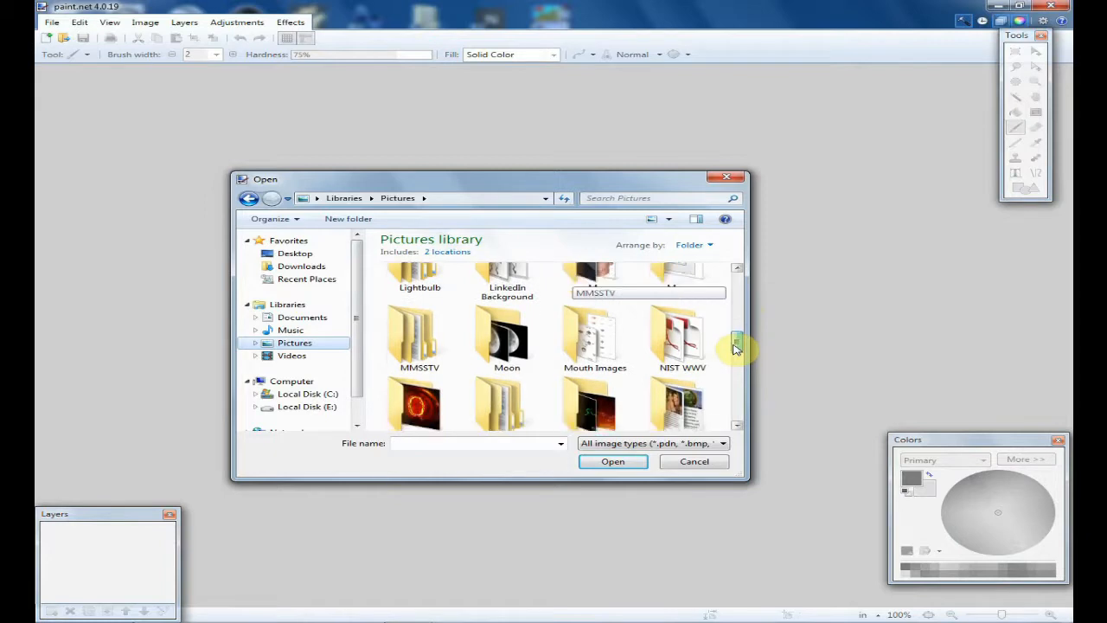
double_click(495, 350)
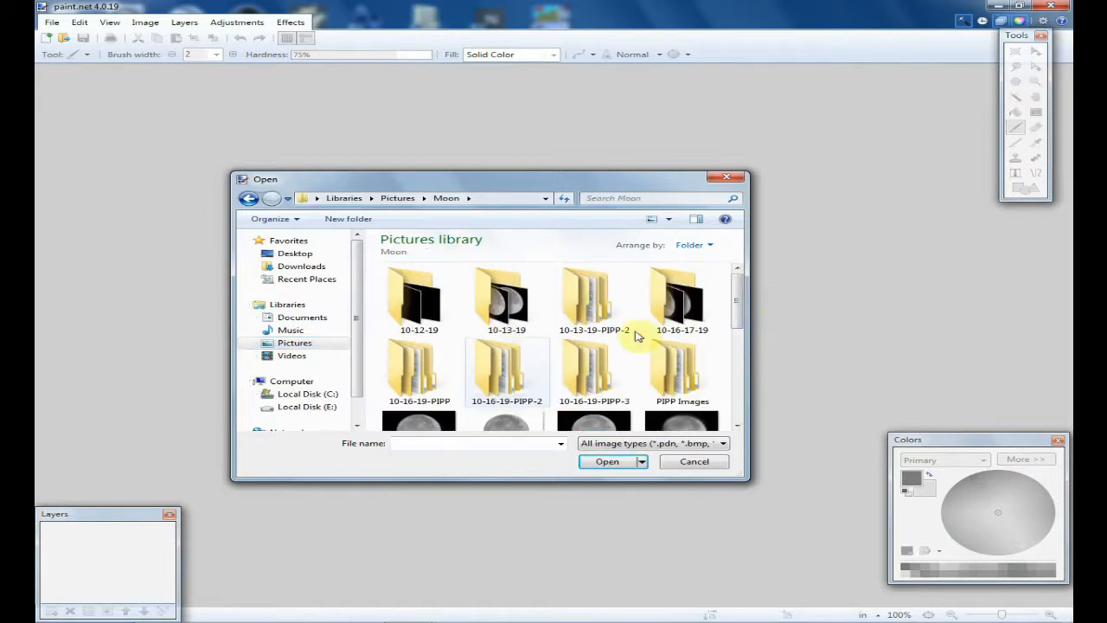
double_click(679, 307)
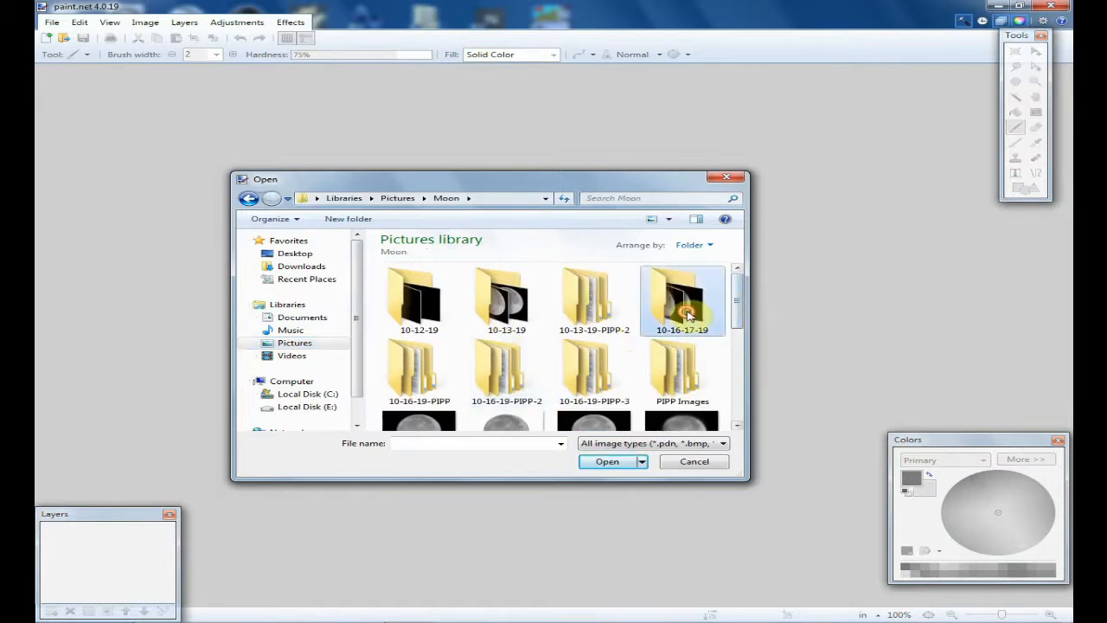
drag(737, 287, 739, 438)
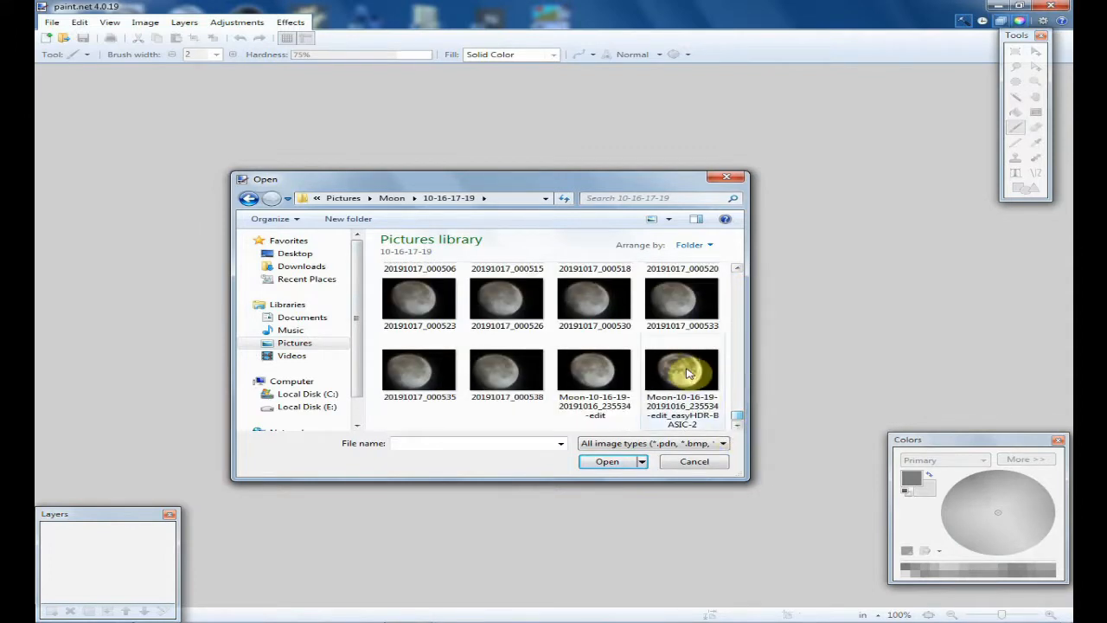
click(688, 372)
click(610, 461)
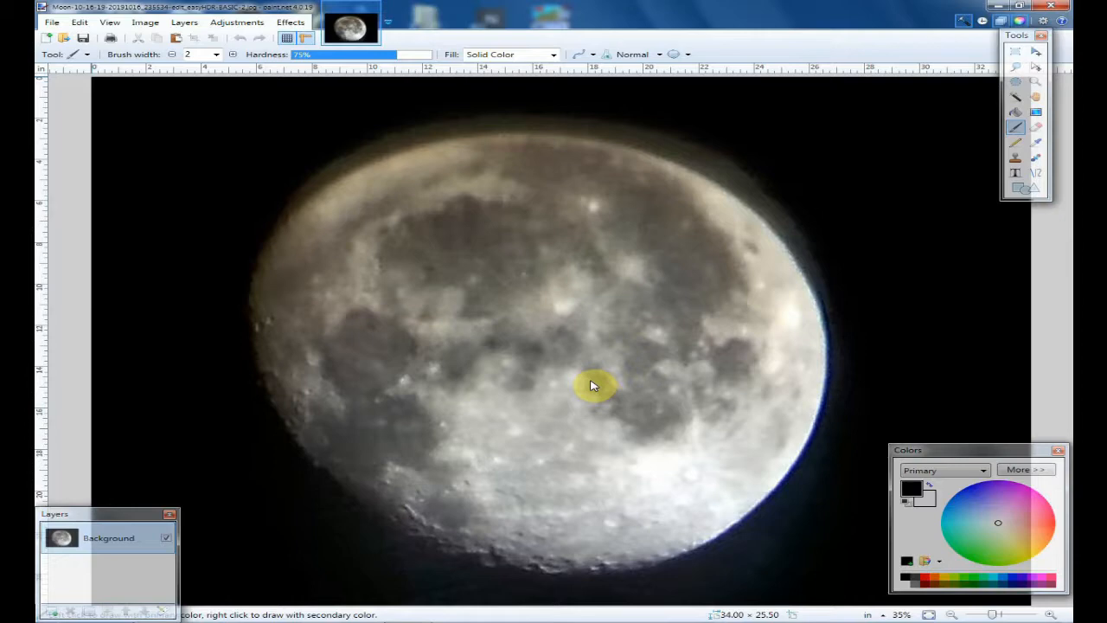
- Draw a black ellipse outline over the moon with a brush width of 40
click(1027, 191)
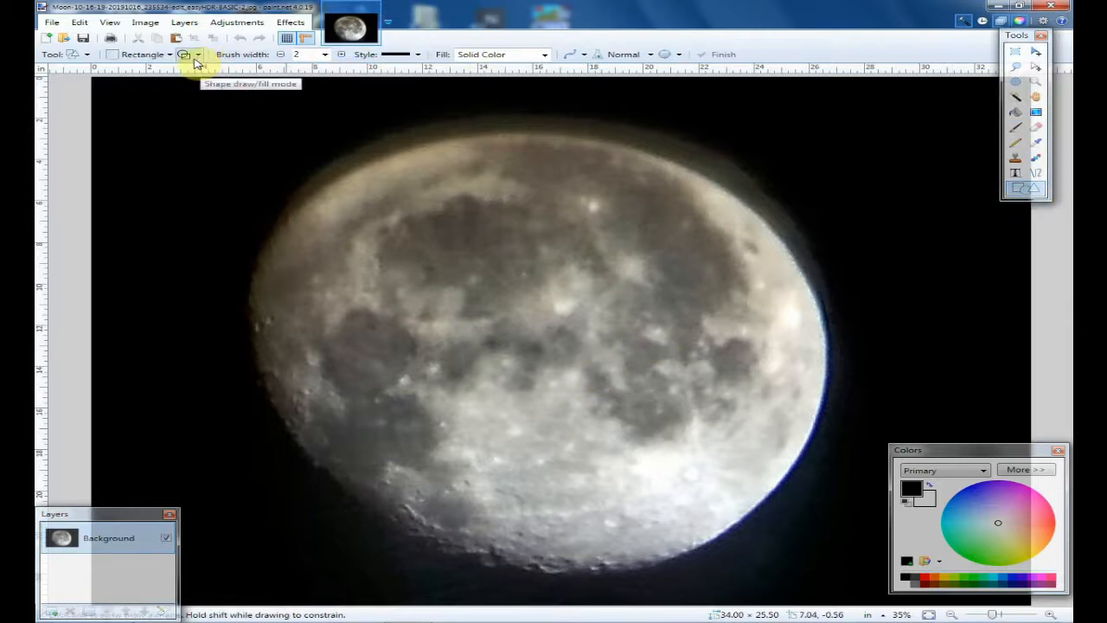
click(165, 55)
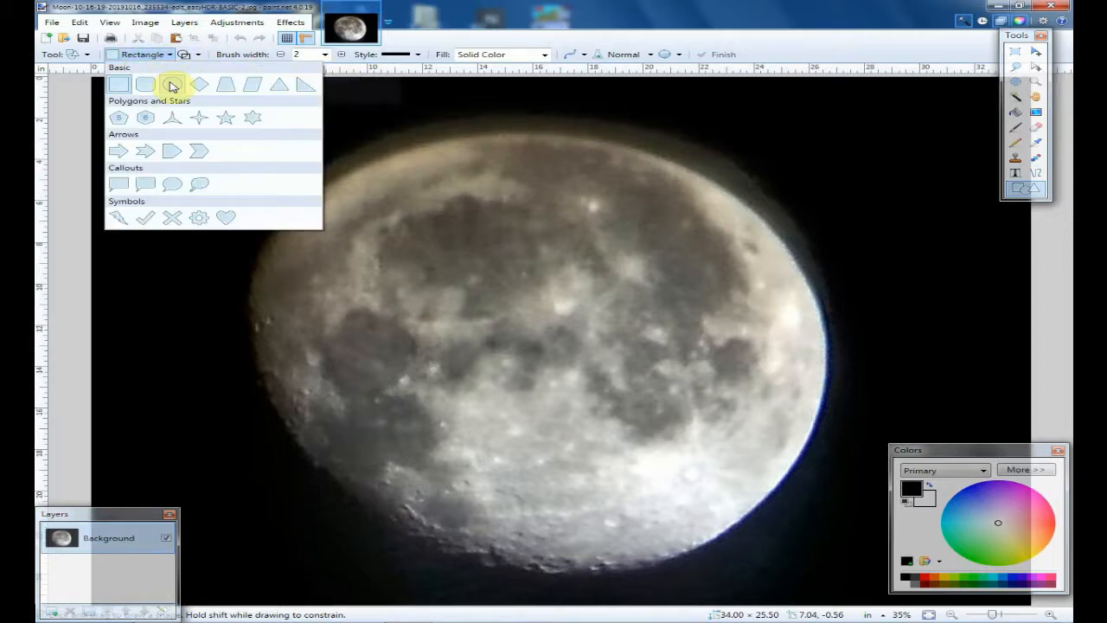
click(172, 84)
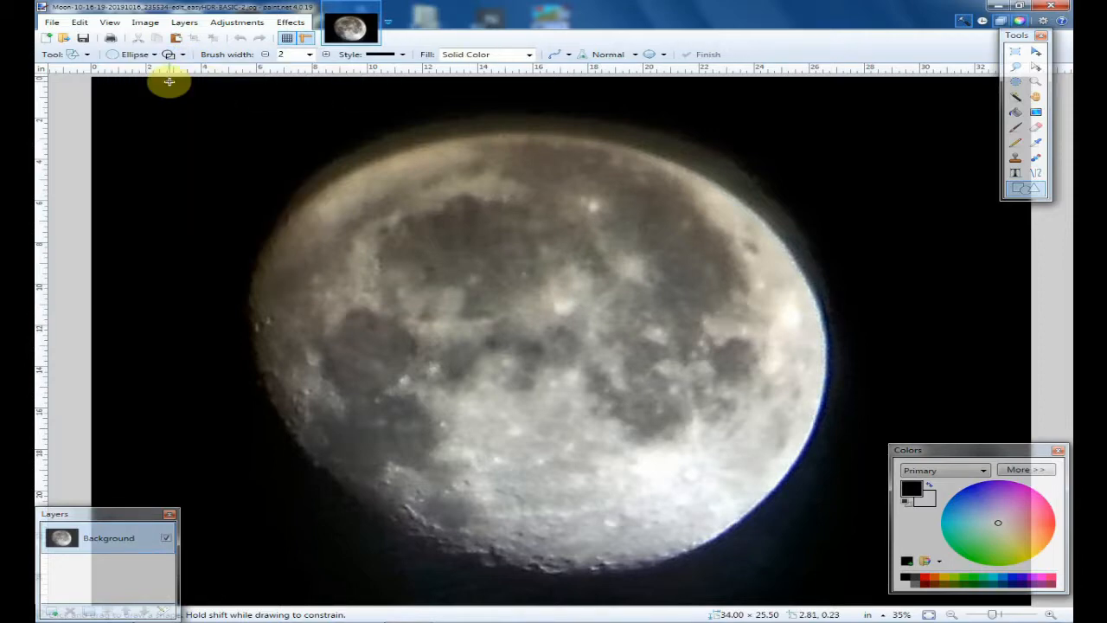
click(310, 54)
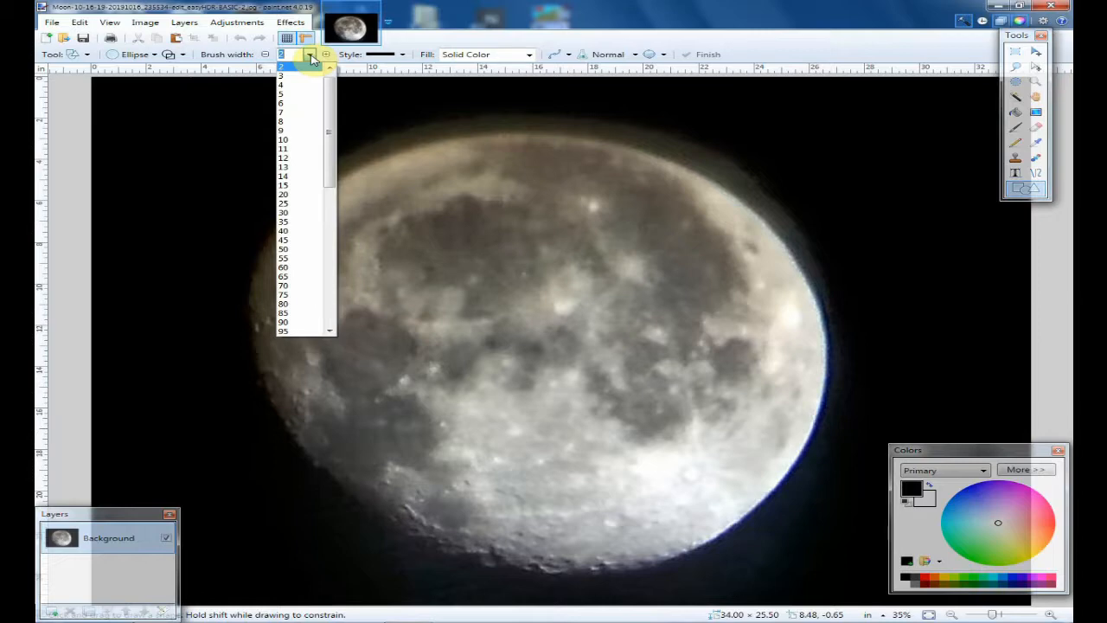
click(285, 232)
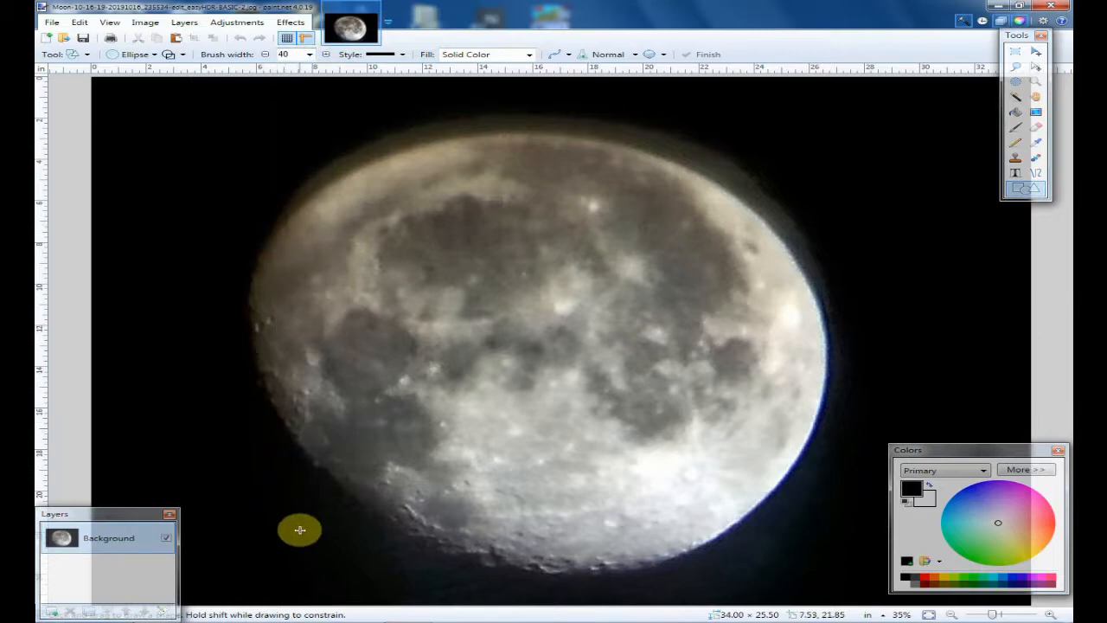
drag(290, 533, 820, 146)
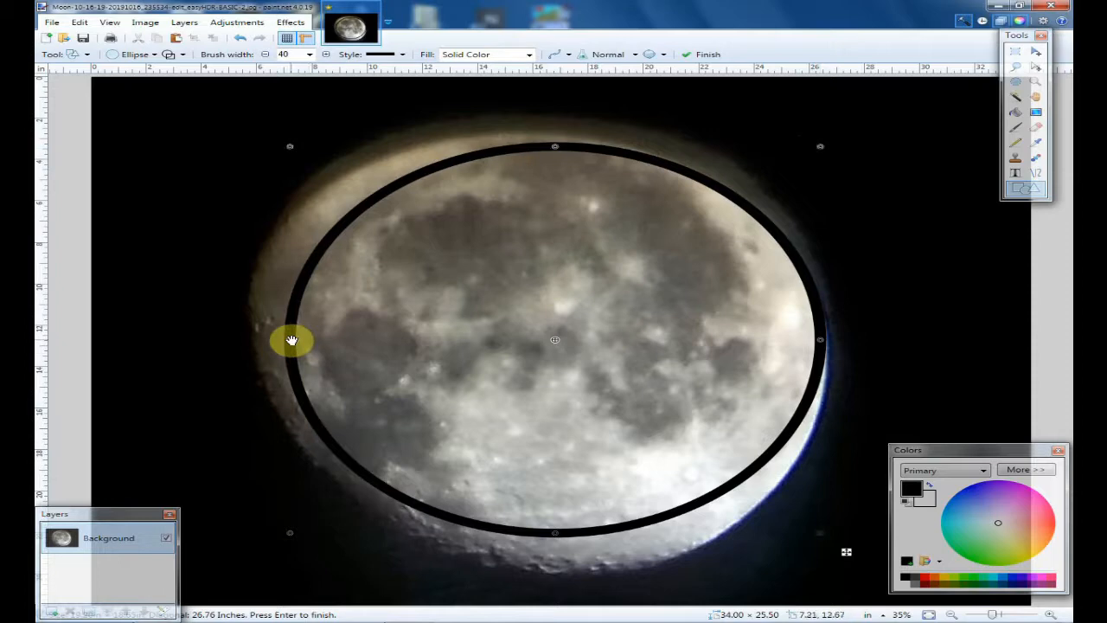
- Stretch the ellipse outline on its left, upper and lower sides so that it follows the moon's edge
drag(270, 340, 250, 343)
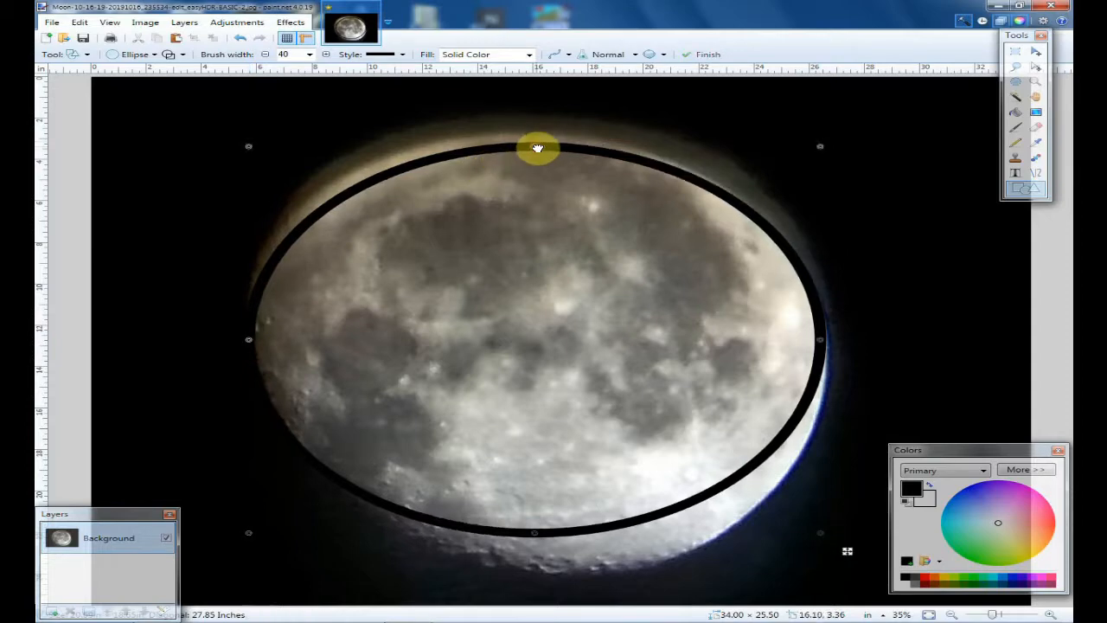
drag(537, 139, 538, 128)
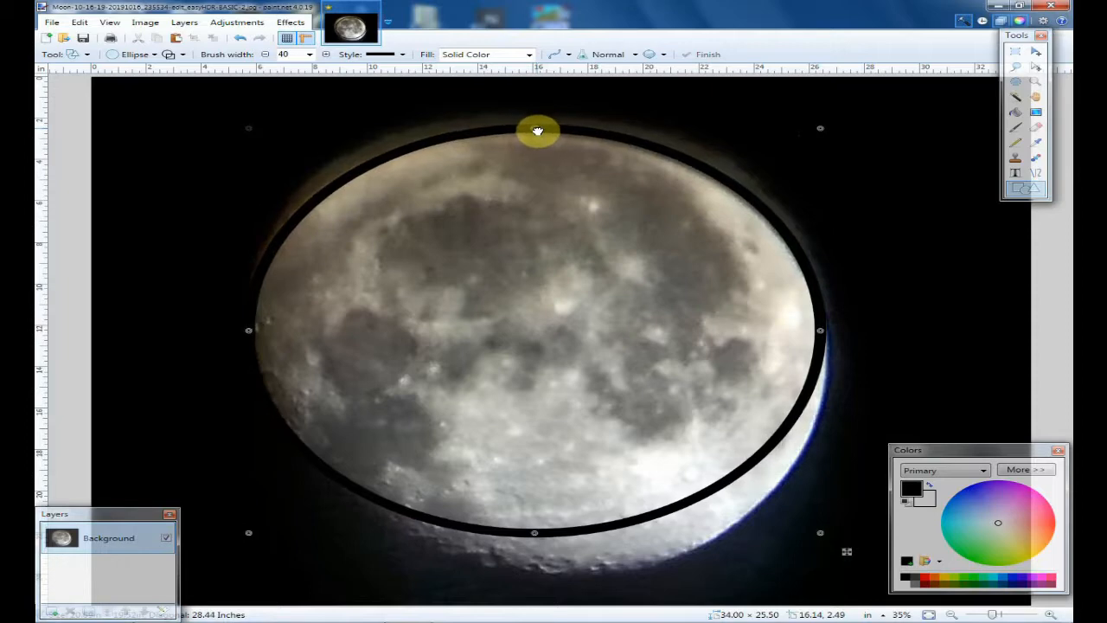
drag(537, 131, 538, 132)
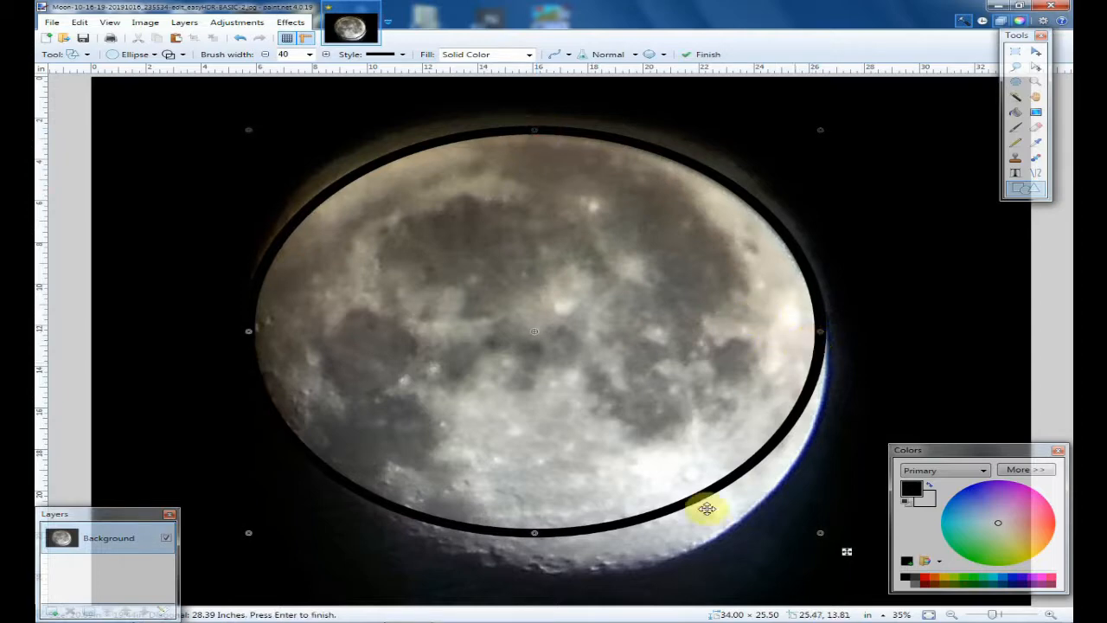
drag(536, 536, 537, 593)
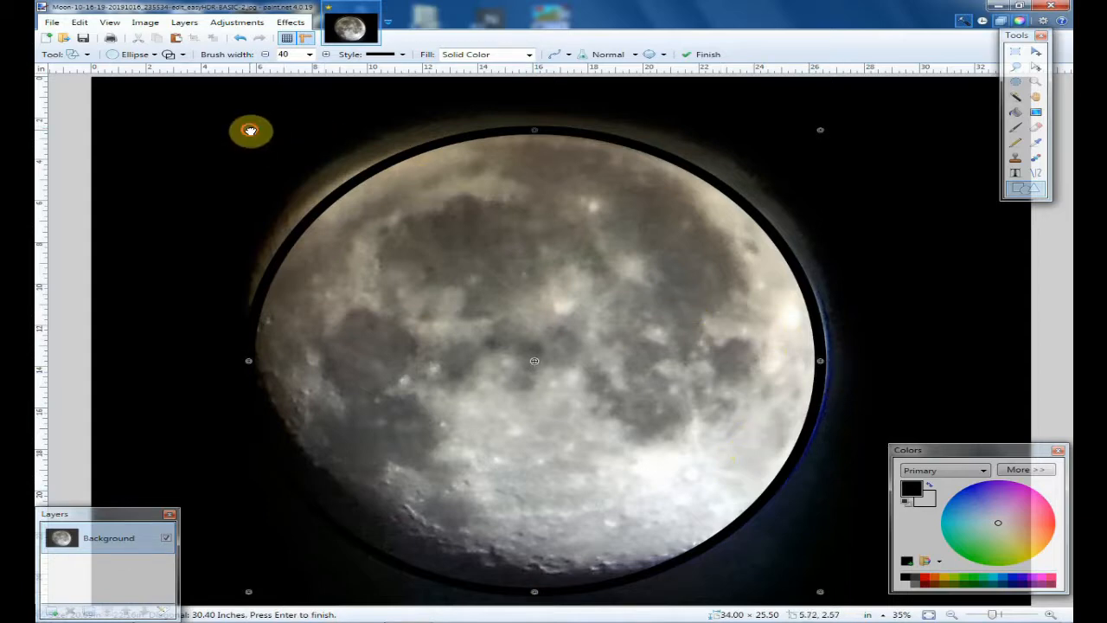
drag(250, 130, 227, 122)
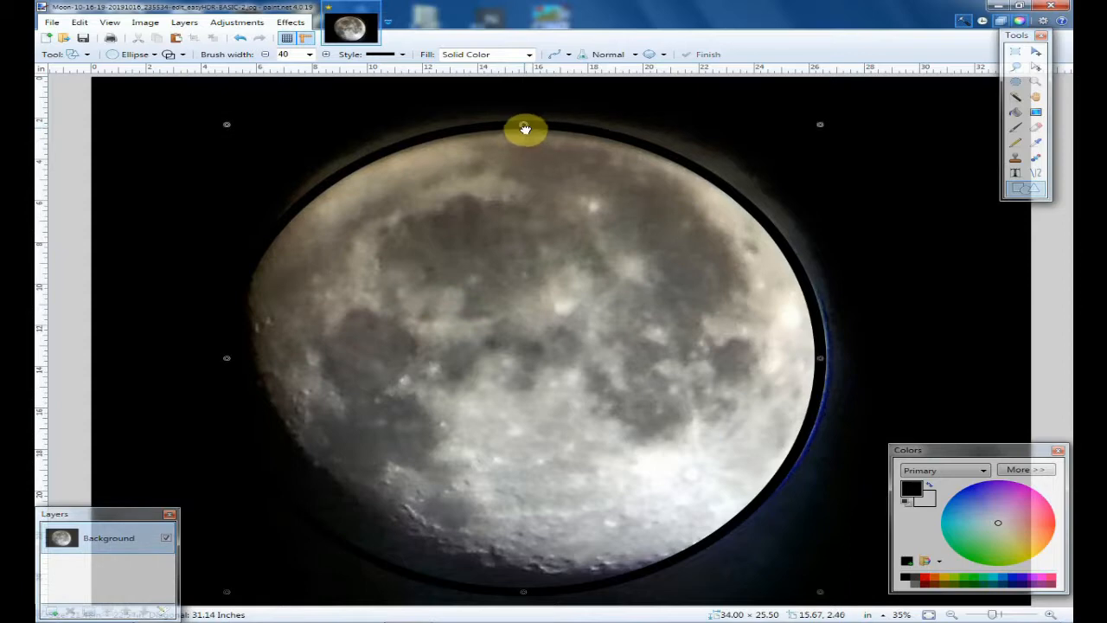
drag(525, 129, 524, 127)
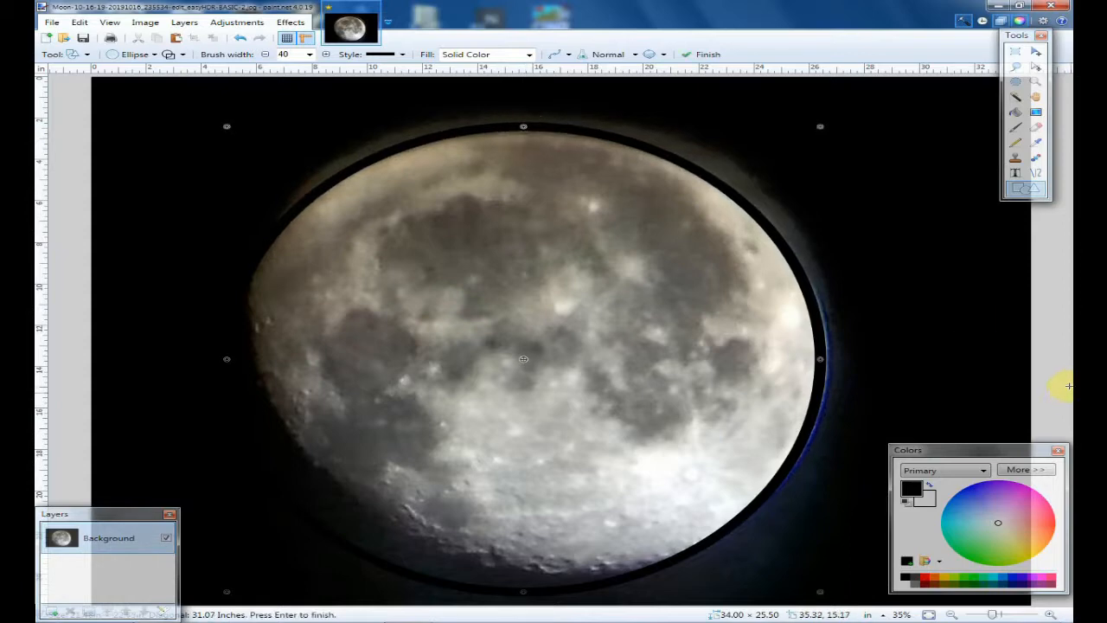
- Paint over the remaining halo around the moon with the black Paintbrush at width 40
click(1038, 143)
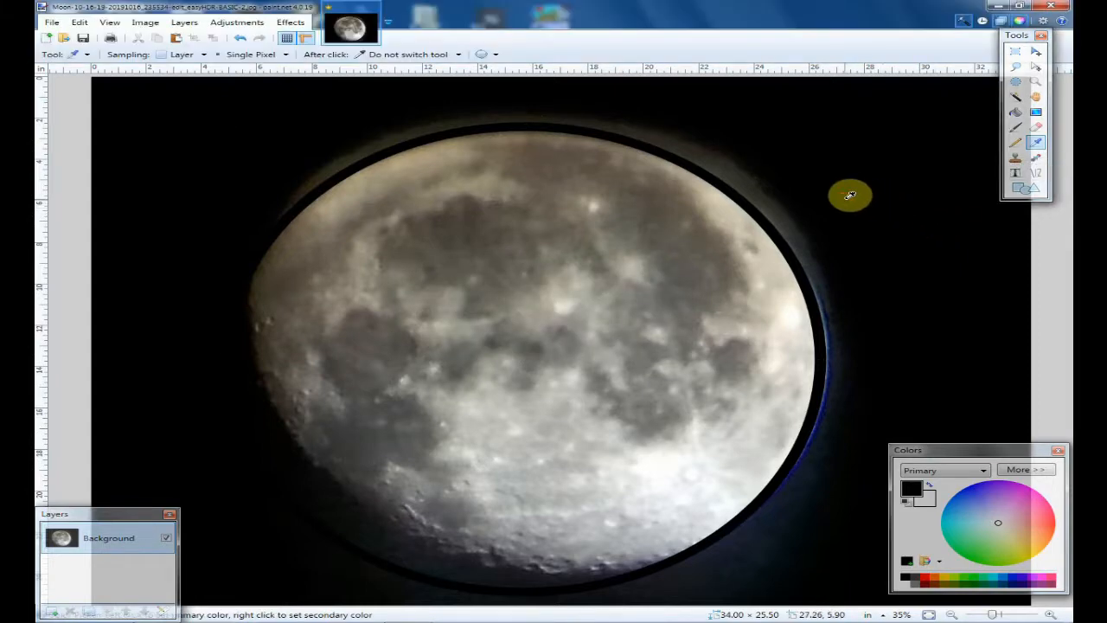
click(1015, 129)
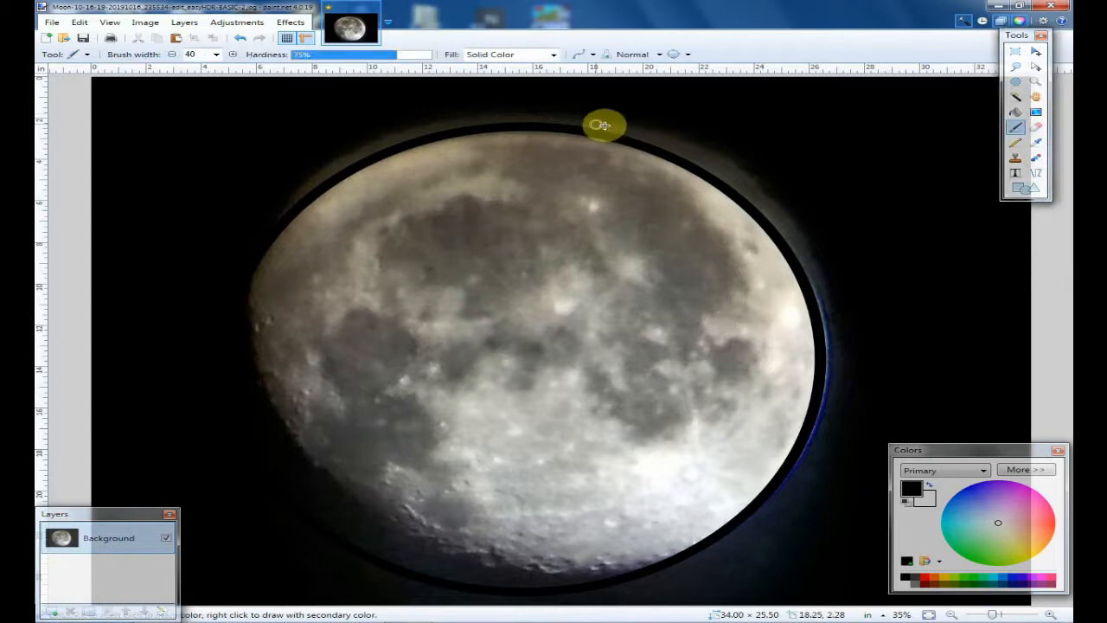
mouse_move(607, 125)
mouse_down()
mouse_move(701, 151)
mouse_move(676, 139)
mouse_up()
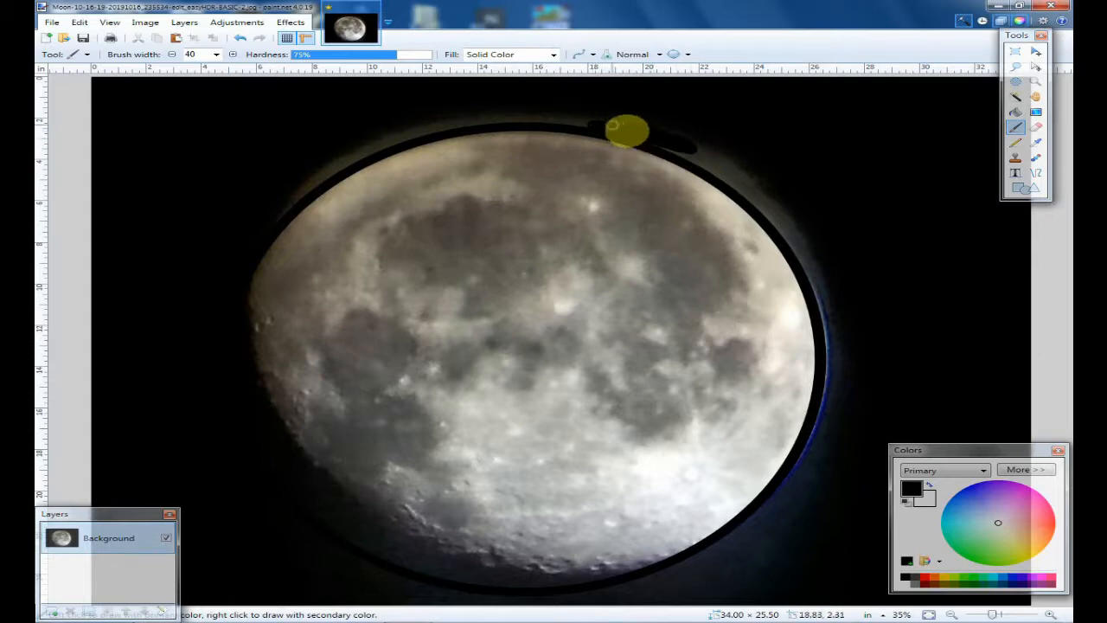
drag(612, 127, 678, 133)
drag(741, 169, 702, 157)
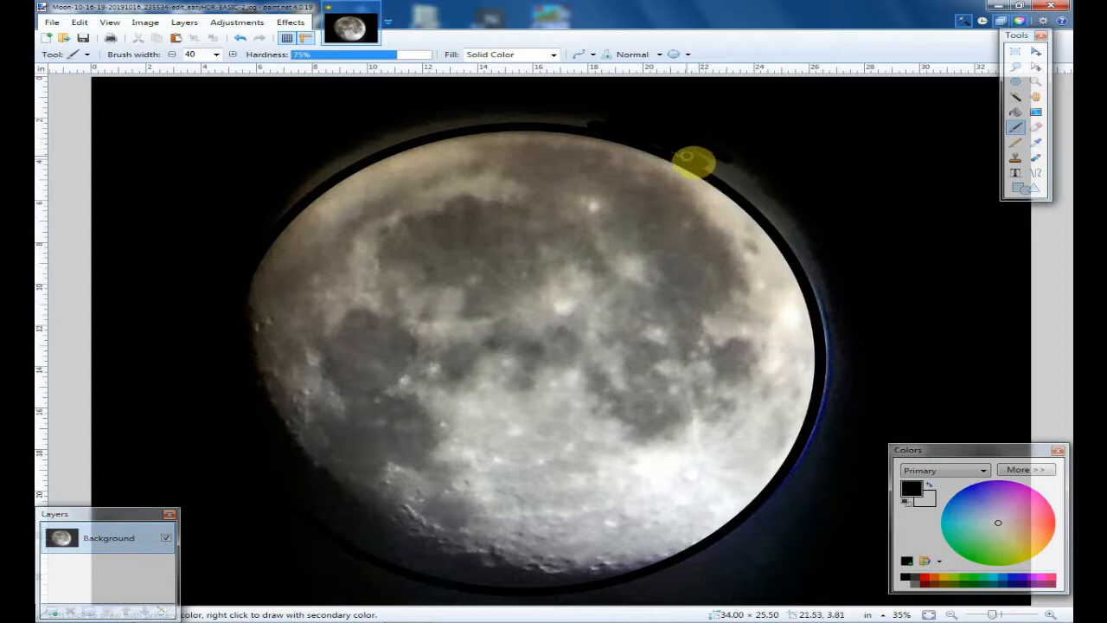
mouse_move(686, 156)
mouse_down()
mouse_move(754, 183)
mouse_move(593, 115)
mouse_move(498, 116)
mouse_move(614, 135)
mouse_move(516, 113)
mouse_move(456, 136)
mouse_move(503, 129)
mouse_move(432, 135)
mouse_move(332, 180)
mouse_move(469, 133)
mouse_move(351, 145)
mouse_move(352, 160)
mouse_move(291, 191)
mouse_move(268, 225)
mouse_move(311, 179)
mouse_move(342, 166)
mouse_move(309, 203)
mouse_up()
mouse_move(772, 216)
mouse_down()
mouse_move(793, 233)
mouse_move(752, 168)
mouse_move(756, 183)
mouse_move(724, 165)
mouse_move(770, 201)
mouse_up()
mouse_move(867, 388)
mouse_down()
mouse_move(836, 410)
mouse_move(838, 304)
mouse_move(826, 302)
mouse_move(840, 353)
mouse_move(835, 314)
mouse_up()
mouse_move(778, 230)
mouse_down()
mouse_move(816, 291)
mouse_move(805, 236)
mouse_move(828, 250)
mouse_move(851, 303)
mouse_move(824, 283)
mouse_move(892, 332)
mouse_move(836, 320)
mouse_move(832, 398)
mouse_move(853, 351)
mouse_move(831, 417)
mouse_move(846, 404)
mouse_move(803, 455)
mouse_move(838, 420)
mouse_move(773, 594)
mouse_up()
mouse_move(839, 515)
mouse_down()
mouse_move(801, 538)
mouse_move(816, 497)
mouse_move(806, 551)
mouse_move(856, 432)
mouse_move(816, 474)
mouse_move(824, 443)
mouse_move(799, 477)
mouse_move(808, 453)
mouse_move(751, 535)
mouse_move(708, 570)
mouse_move(778, 506)
mouse_move(764, 535)
mouse_up()
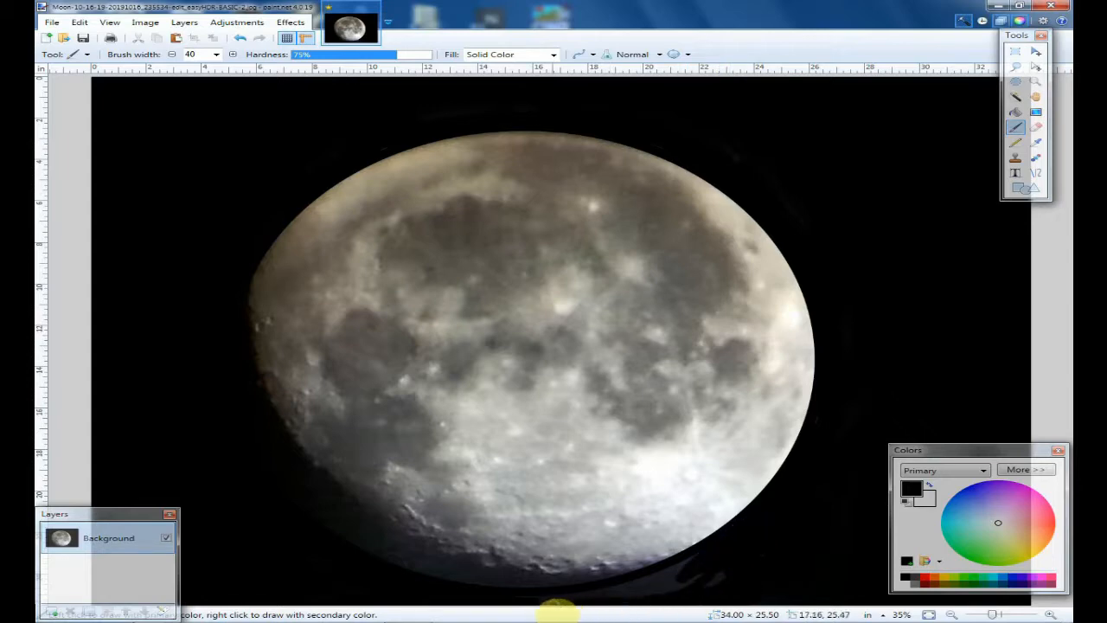
mouse_move(538, 600)
mouse_down()
mouse_move(693, 559)
mouse_move(615, 596)
mouse_move(700, 563)
mouse_move(646, 593)
mouse_move(754, 555)
mouse_up()
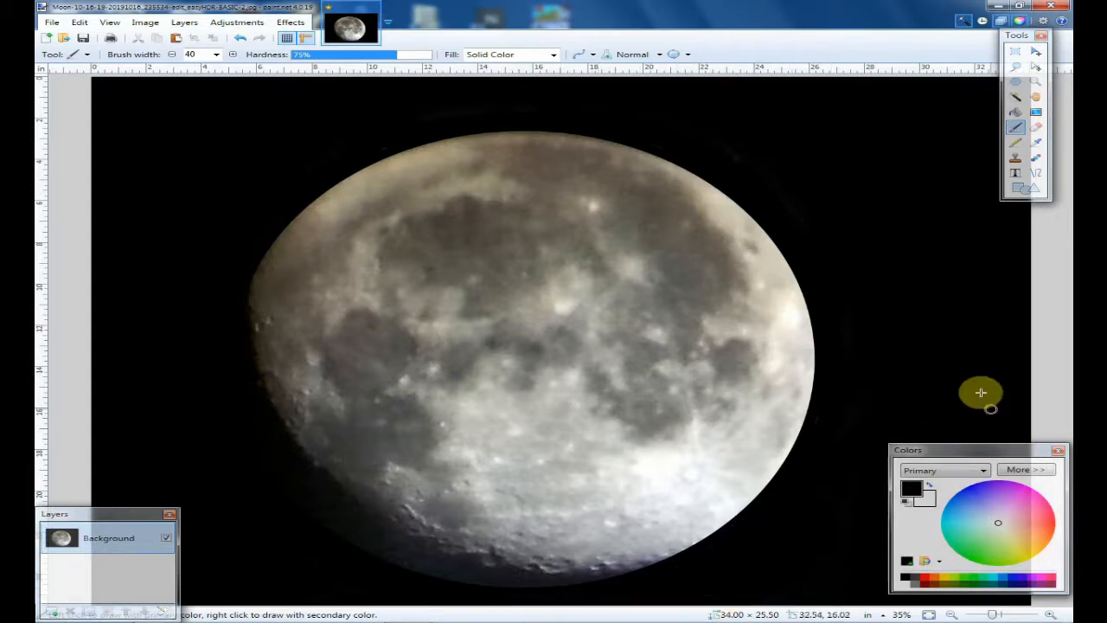
click(1016, 51)
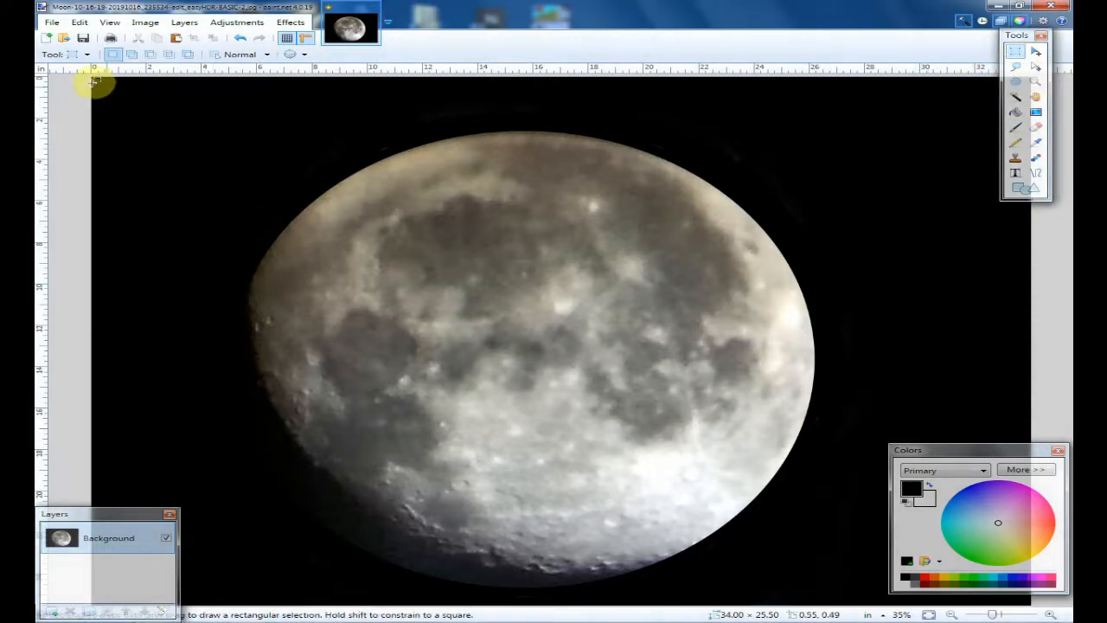
drag(79, 136, 185, 413)
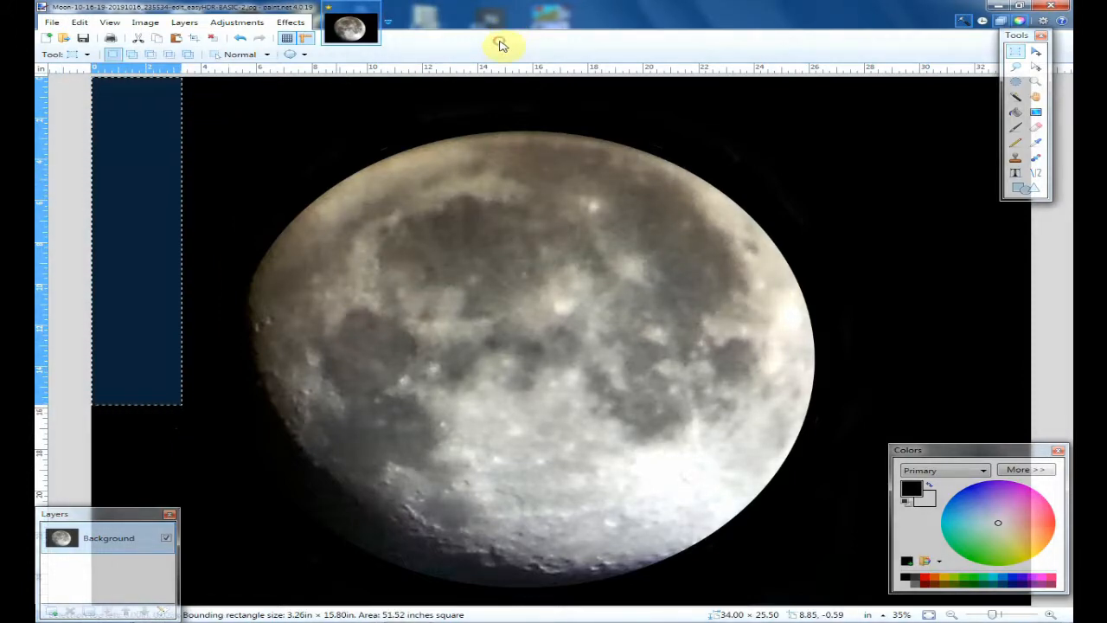
click(79, 21)
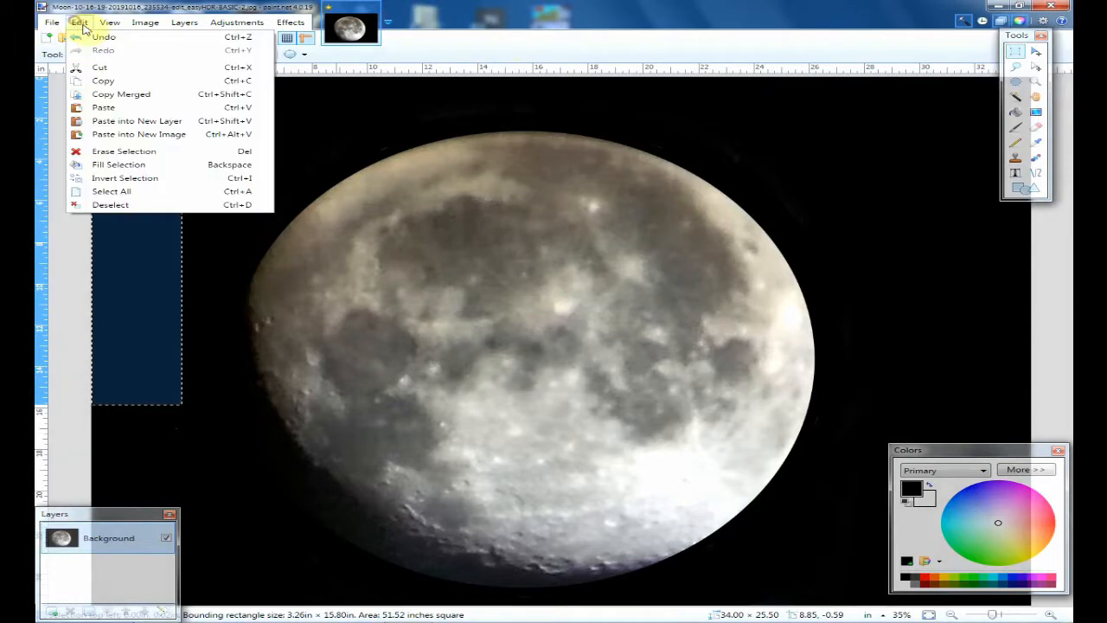
click(86, 34)
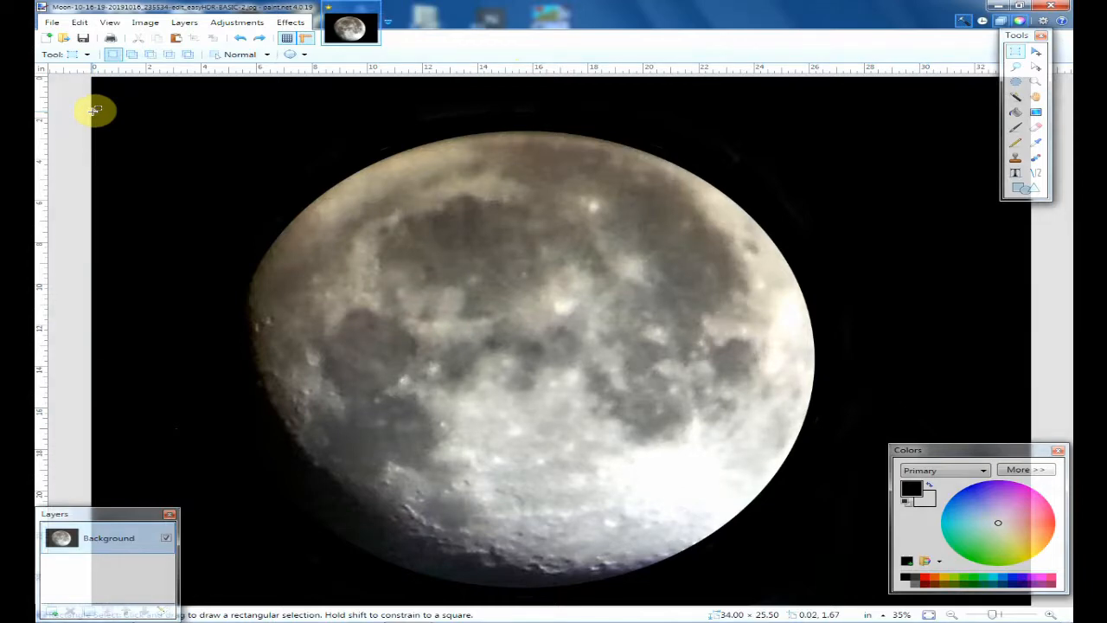
- Crop the image to a rectangular selection of about 32.17 × 23.59 in around the whole moon
drag(93, 115, 982, 616)
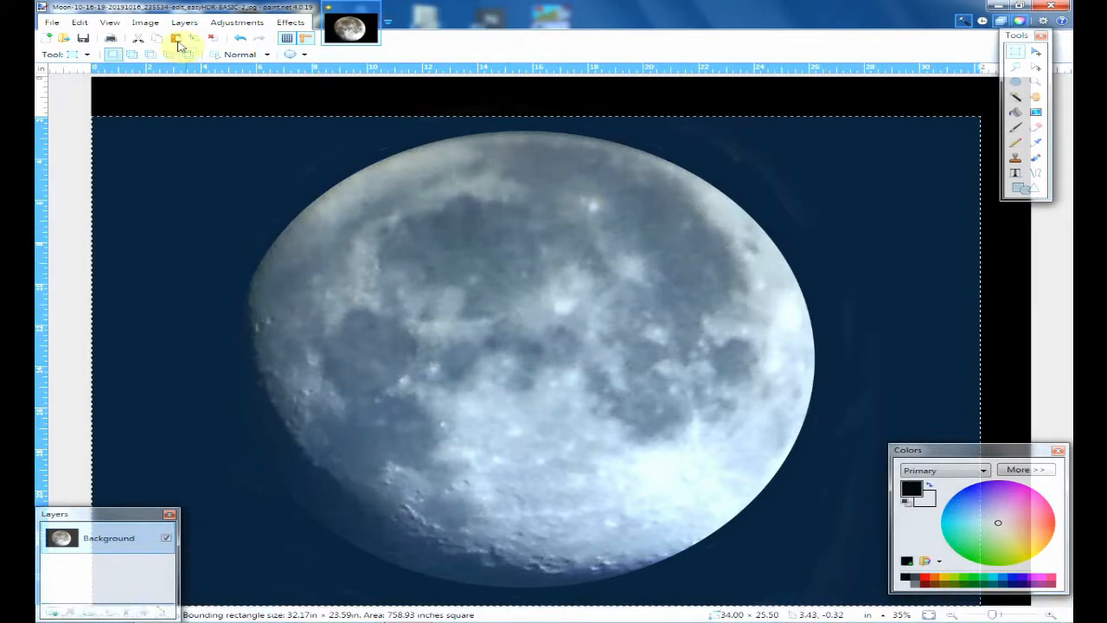
click(147, 21)
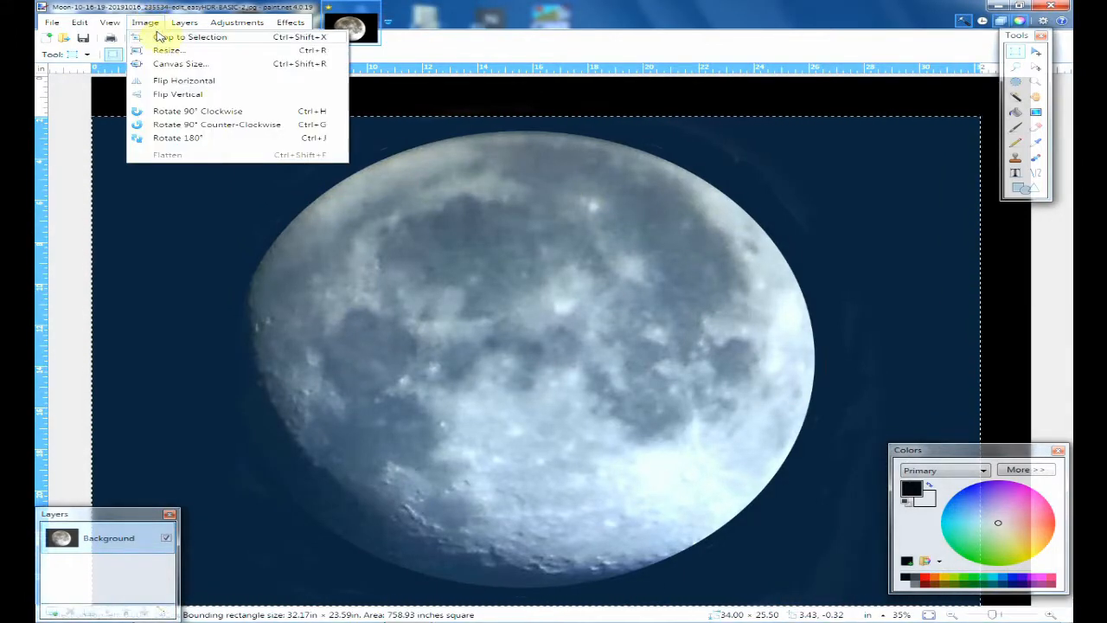
click(156, 35)
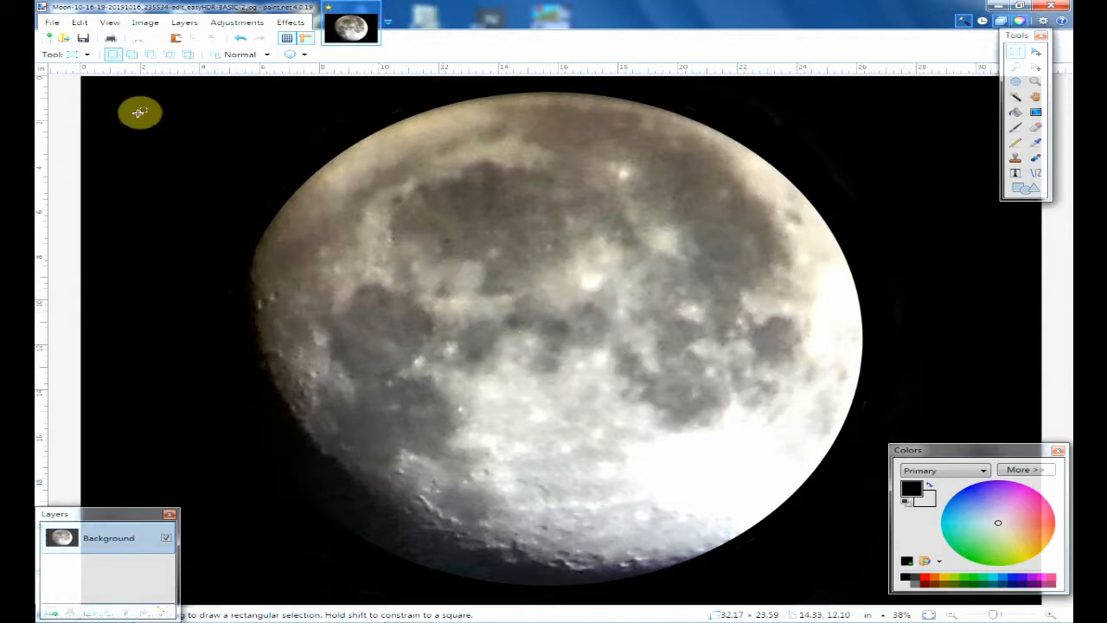
click(52, 24)
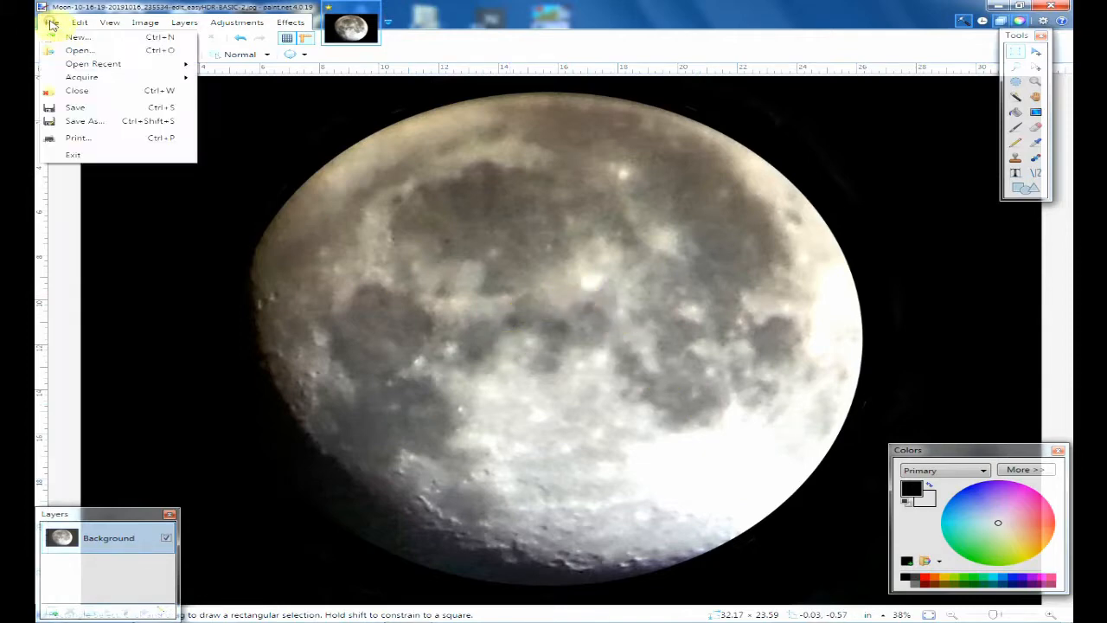
click(98, 124)
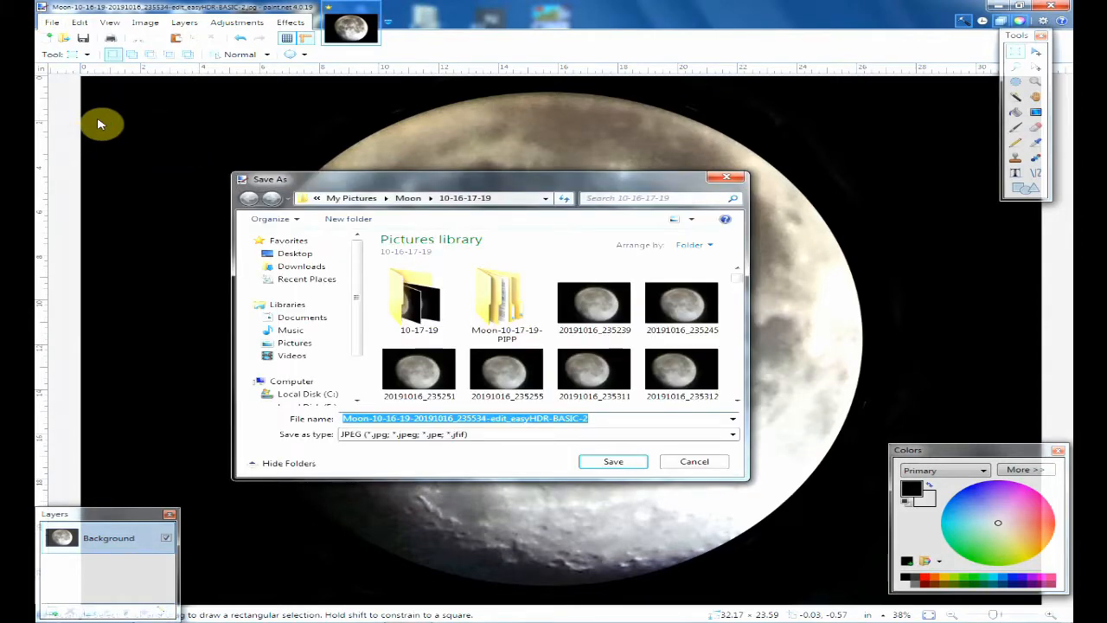
click(603, 419)
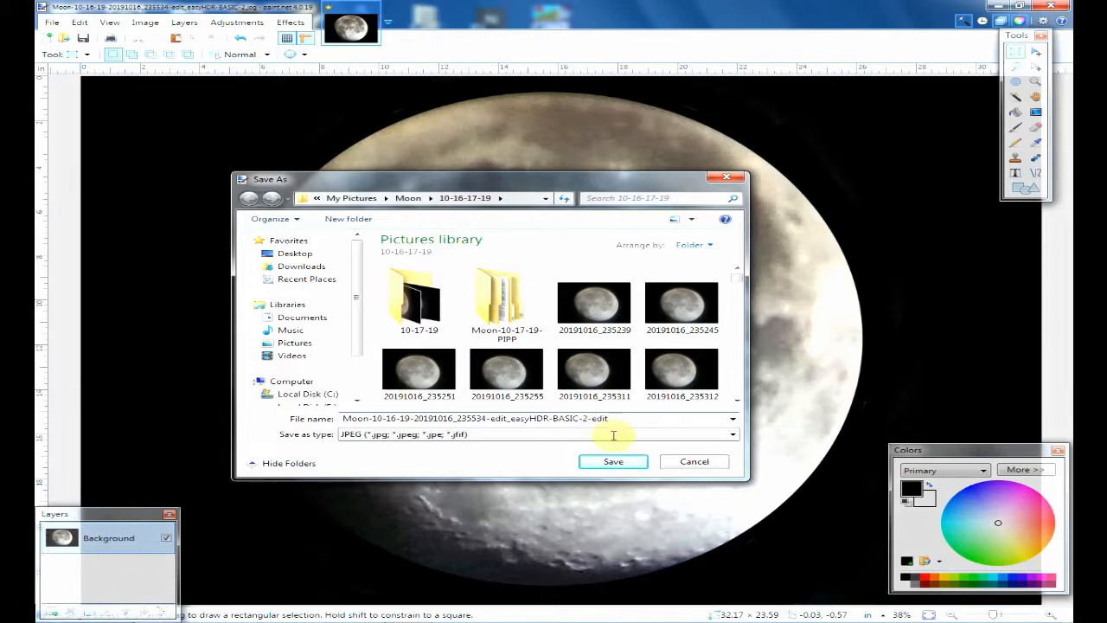
click(612, 466)
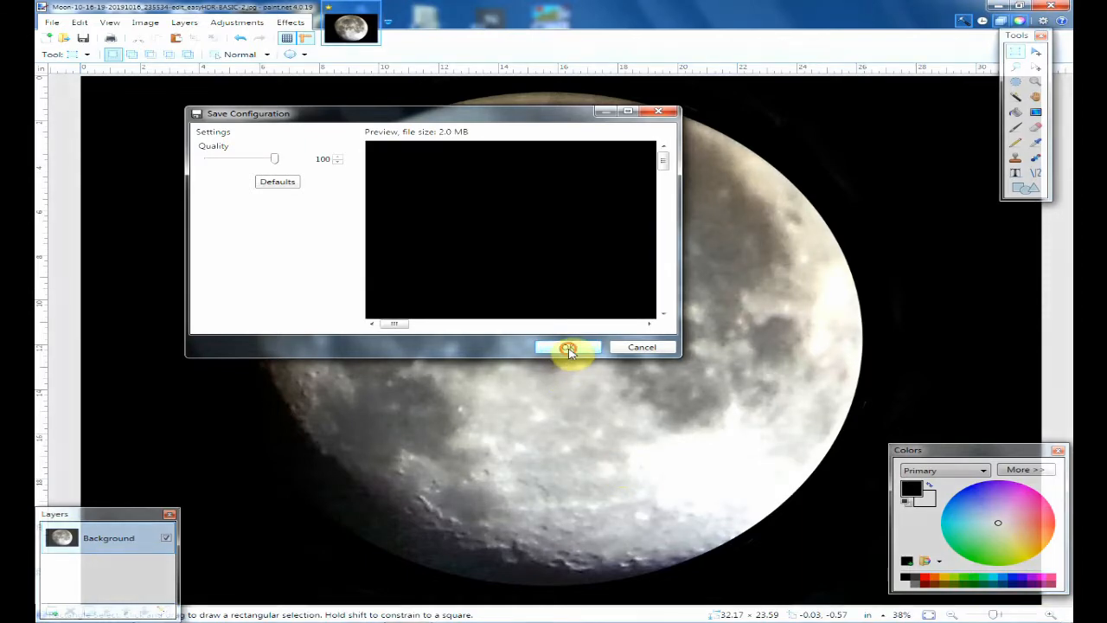
click(569, 349)
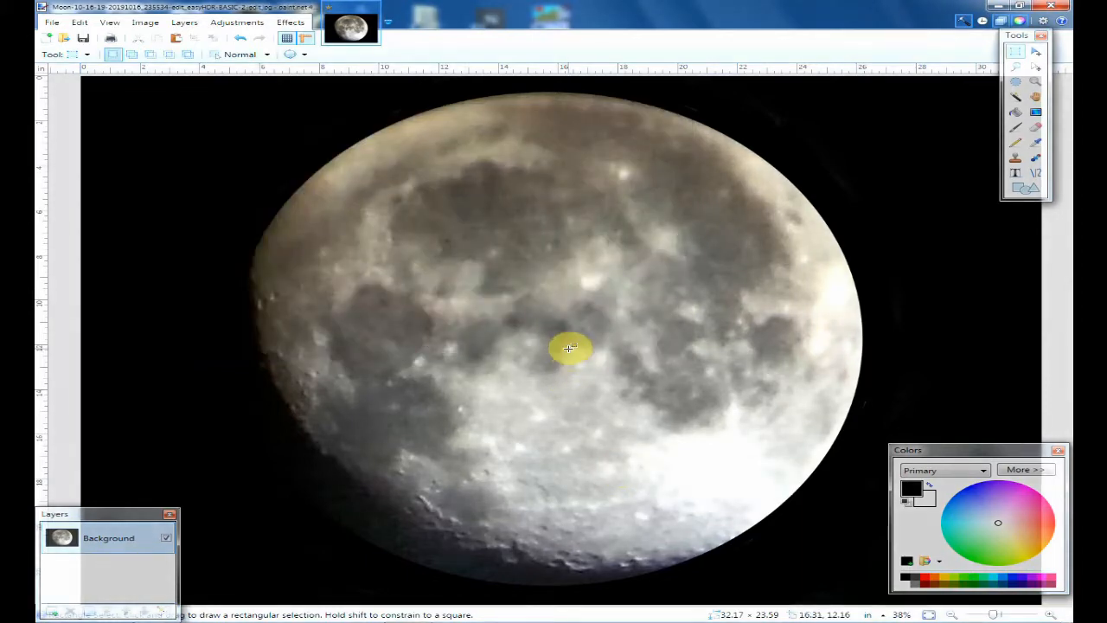